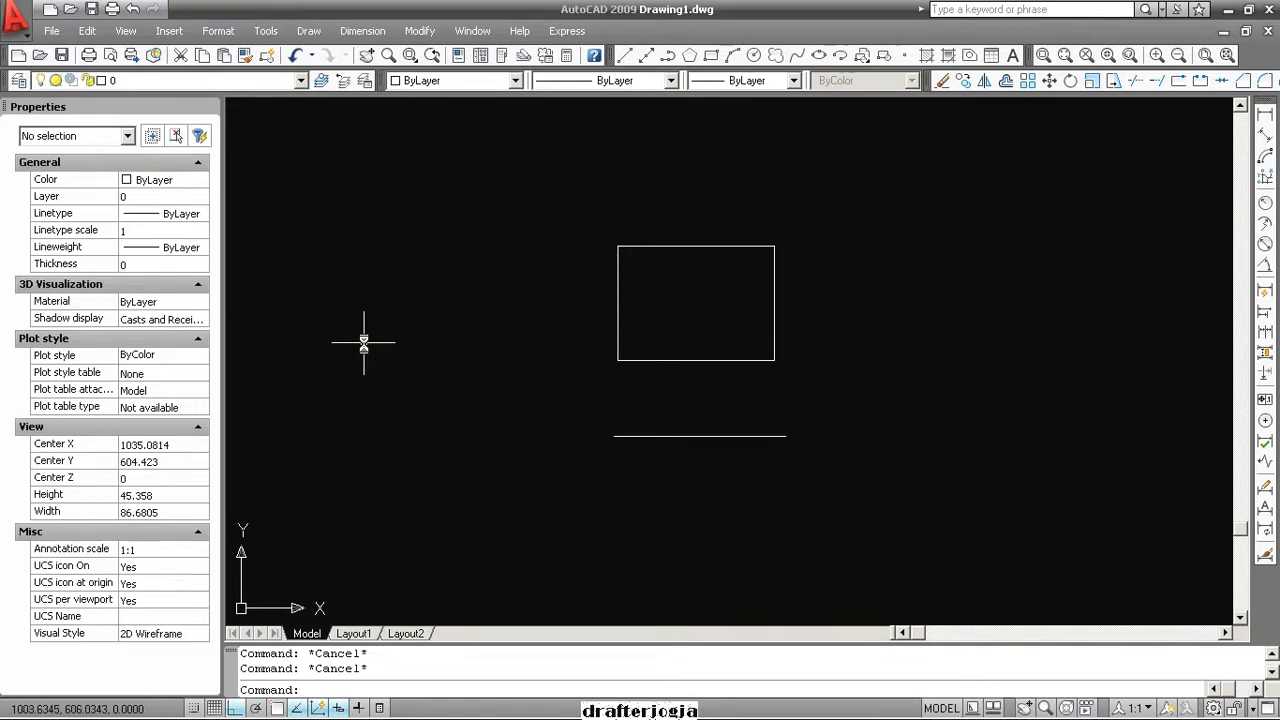
In the program options, set the default file save format to AutoCAD R14/LT98/LT97 Drawing (*.dwg)
right_click(398, 266)
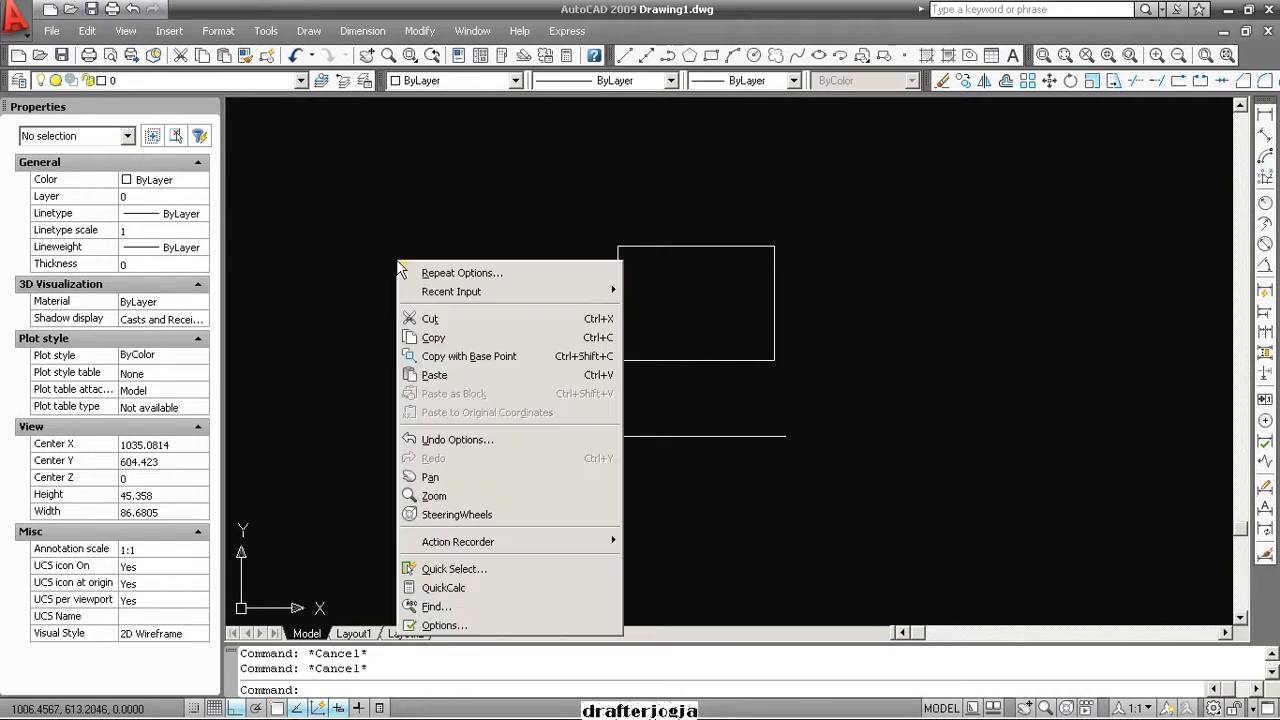
click(470, 620)
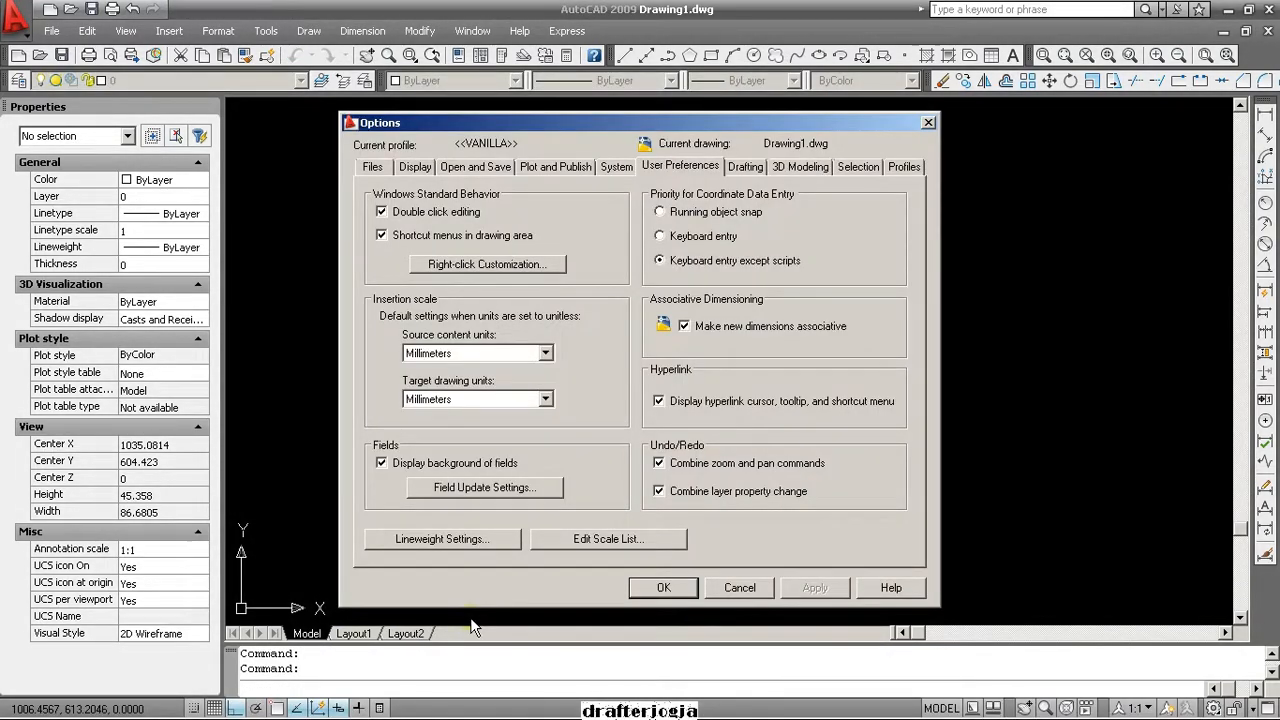
click(481, 168)
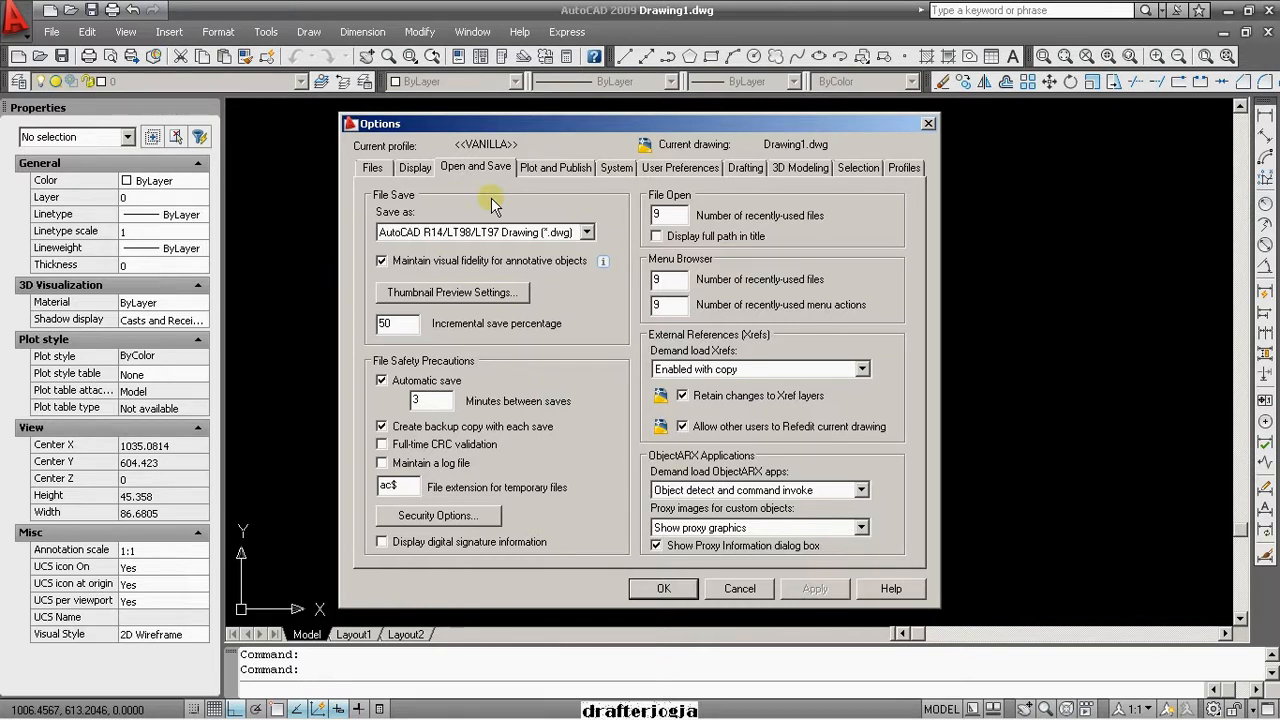
click(588, 233)
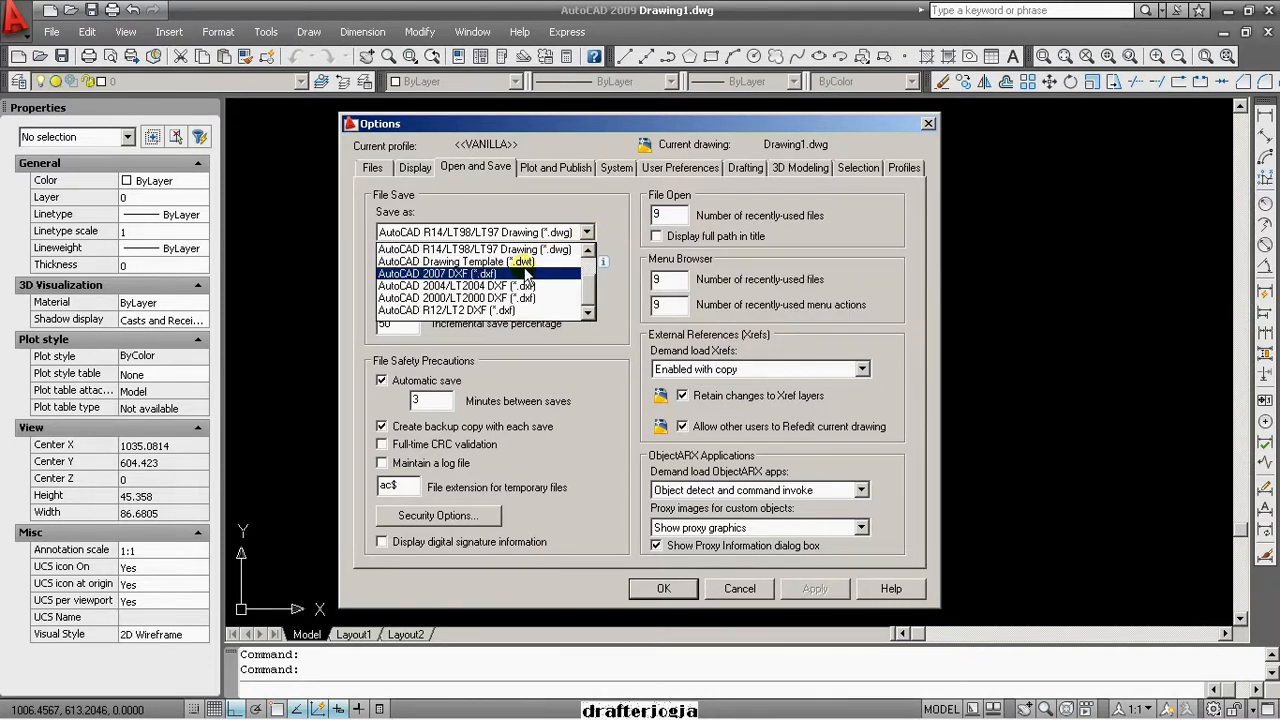
scroll(525, 275, up, 1)
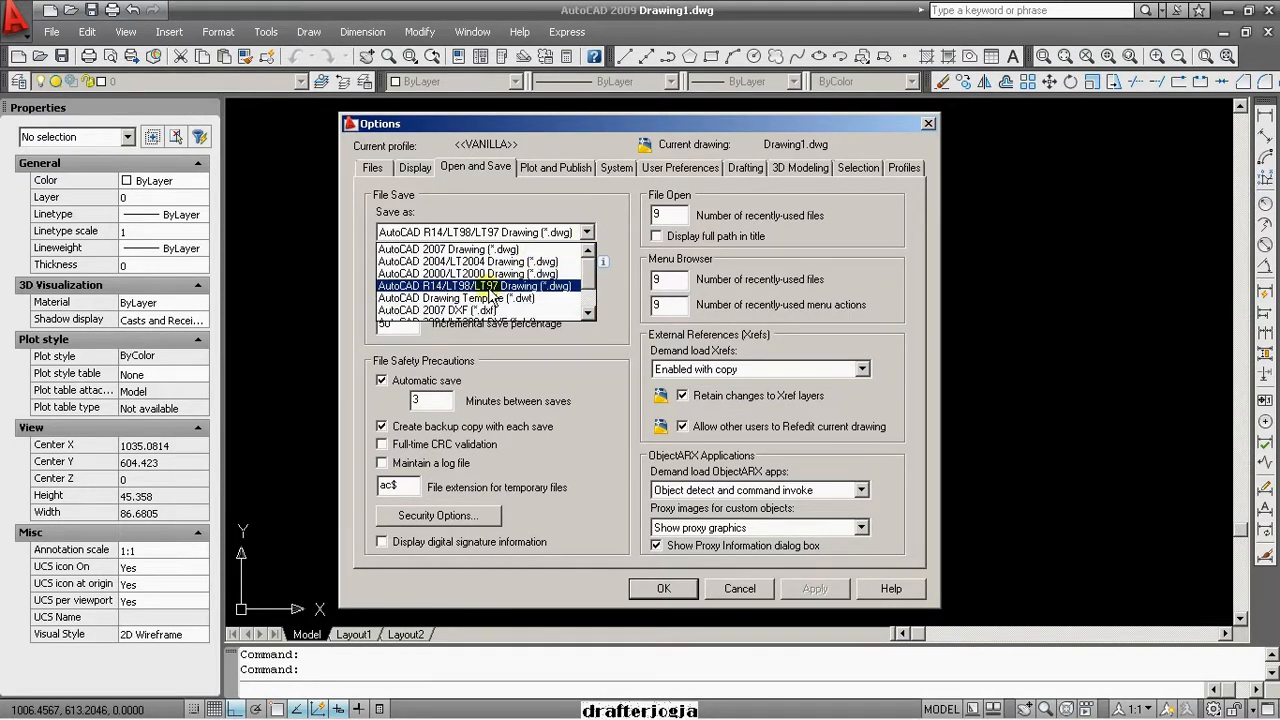
click(557, 287)
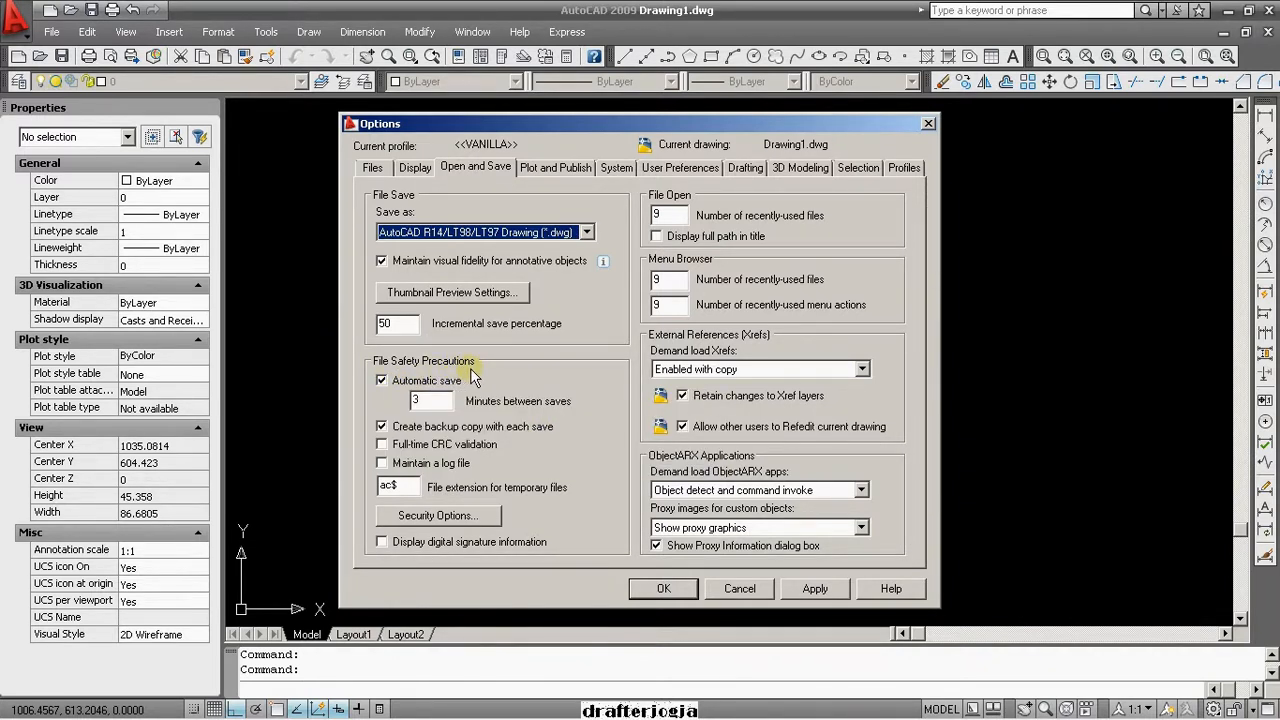
Review the automatic save interval and the Automatic Save File Location path, and look through the drives available for it
double_click(417, 400)
click(381, 172)
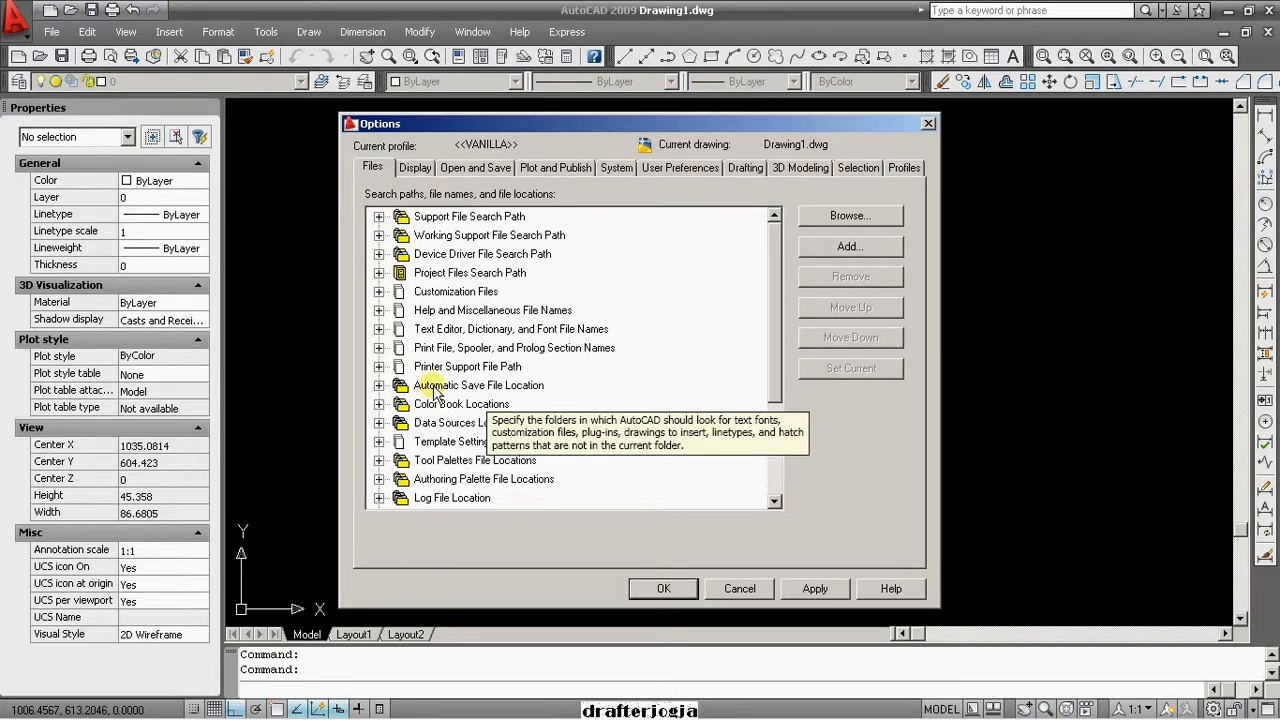
click(379, 386)
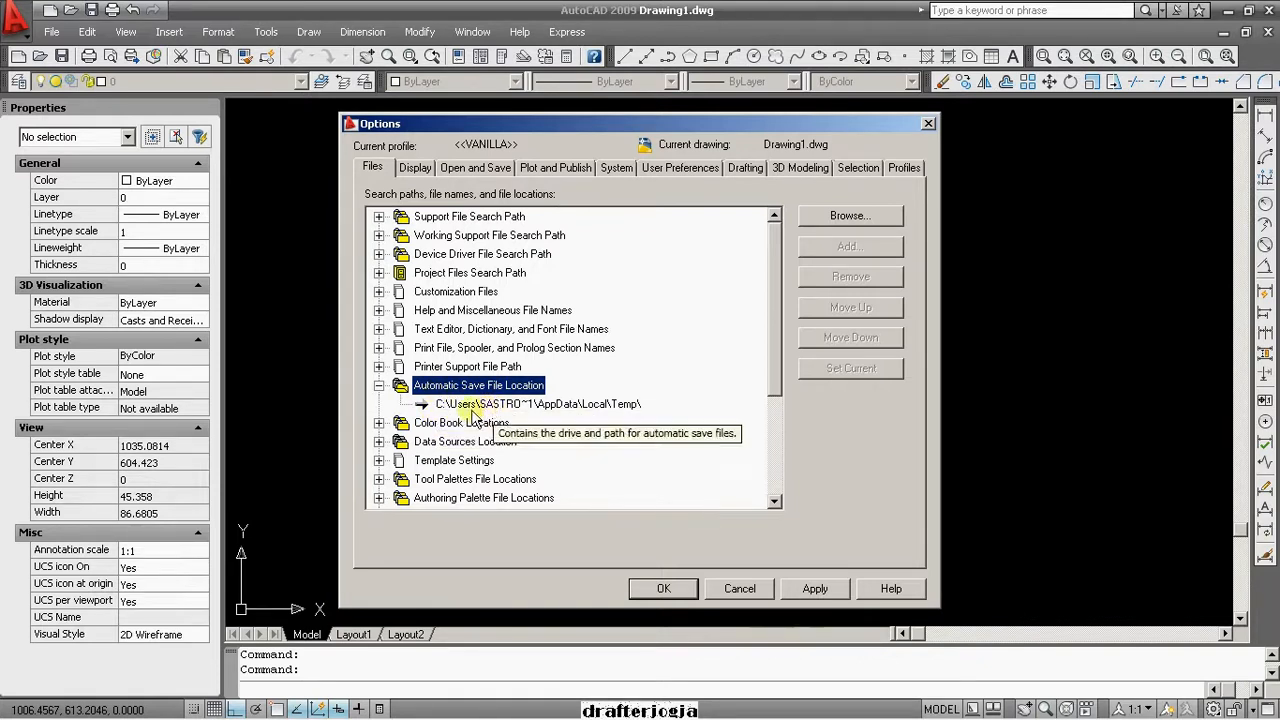
click(590, 405)
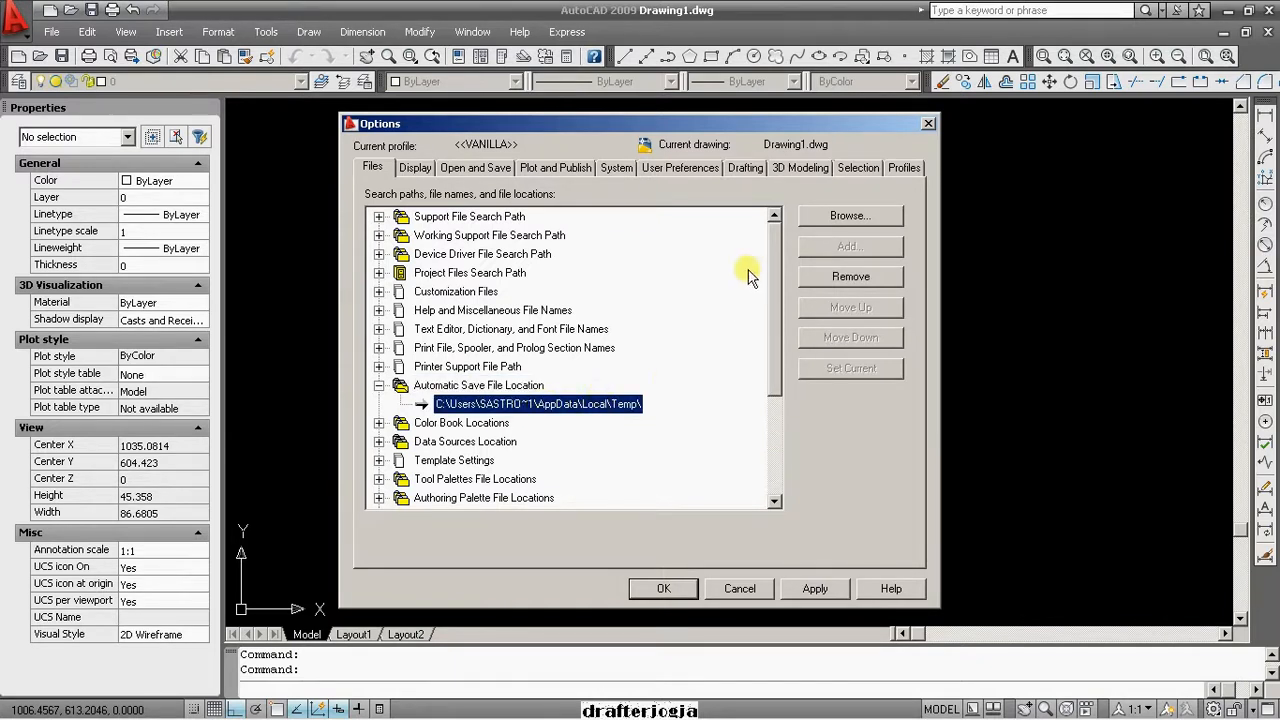
click(852, 220)
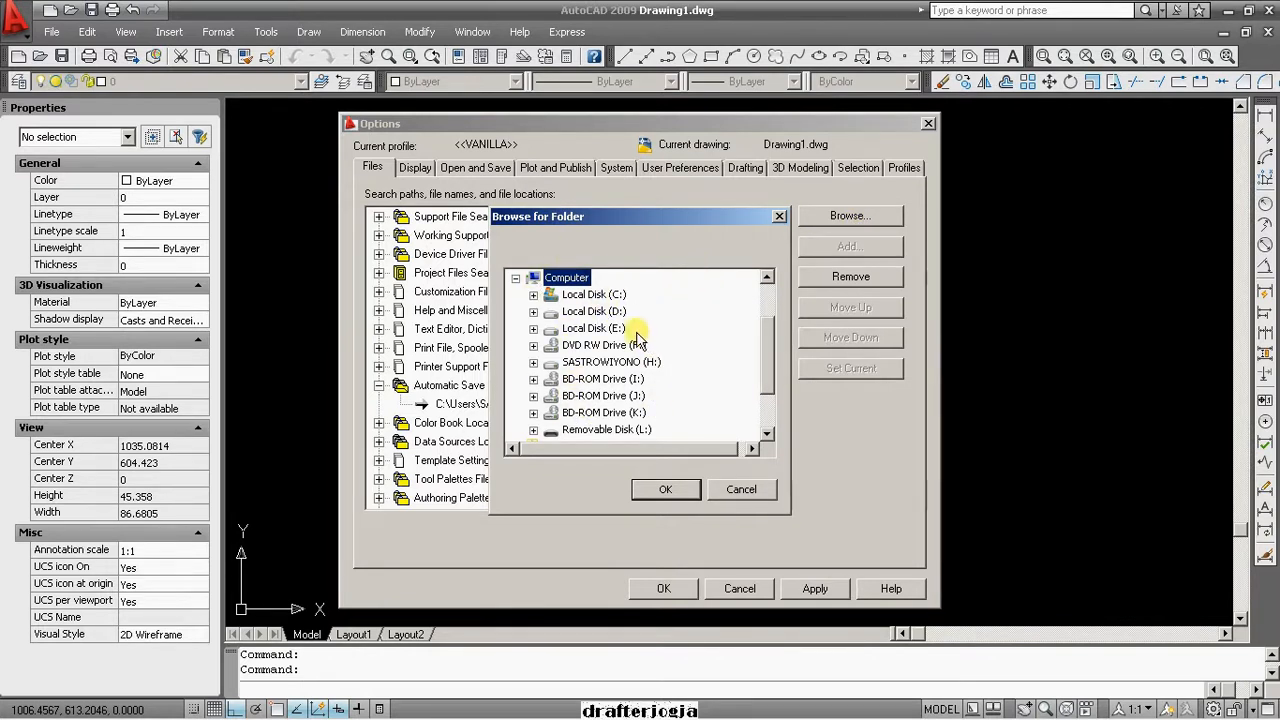
click(742, 494)
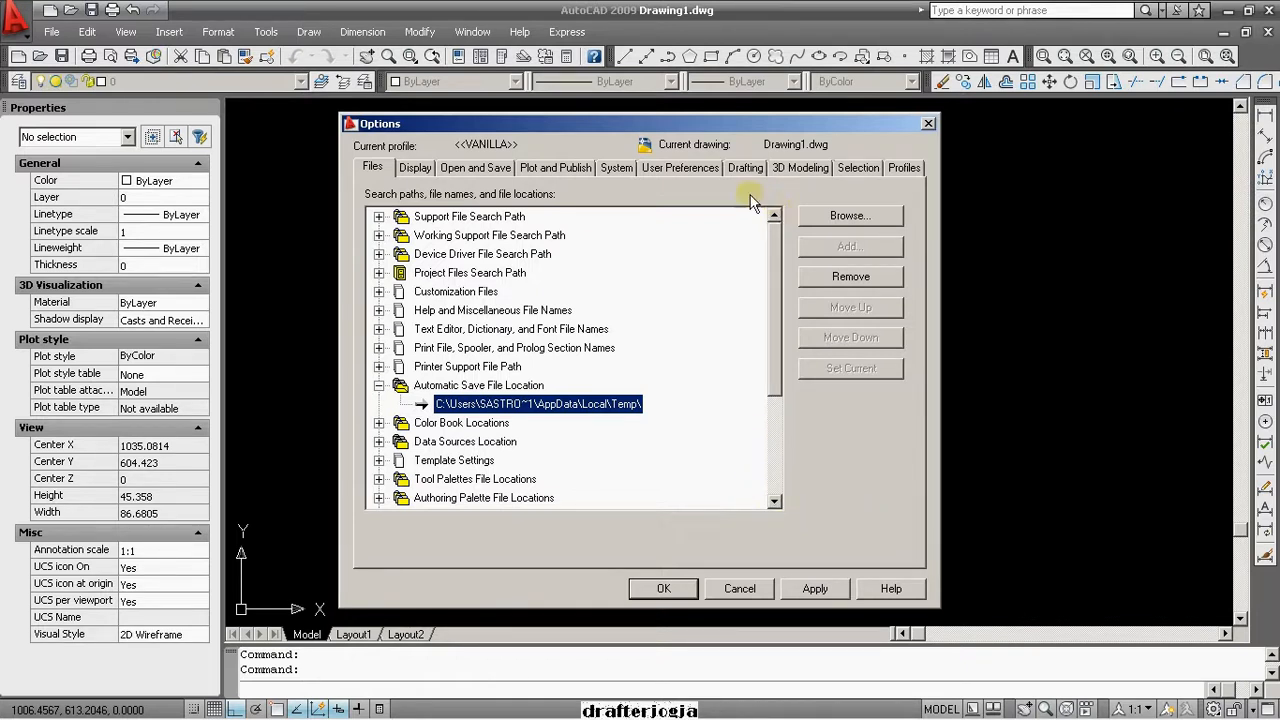
Review the User Preferences settings, apply the options and close the dialog
click(683, 167)
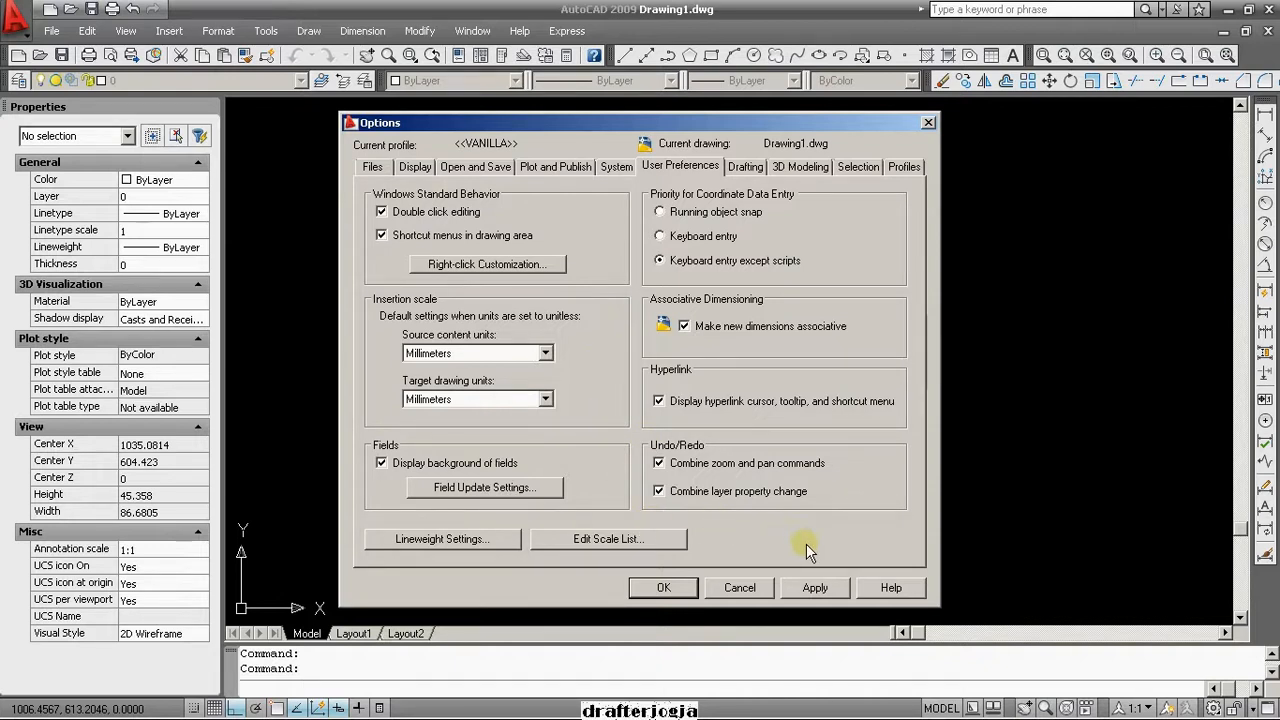
click(816, 588)
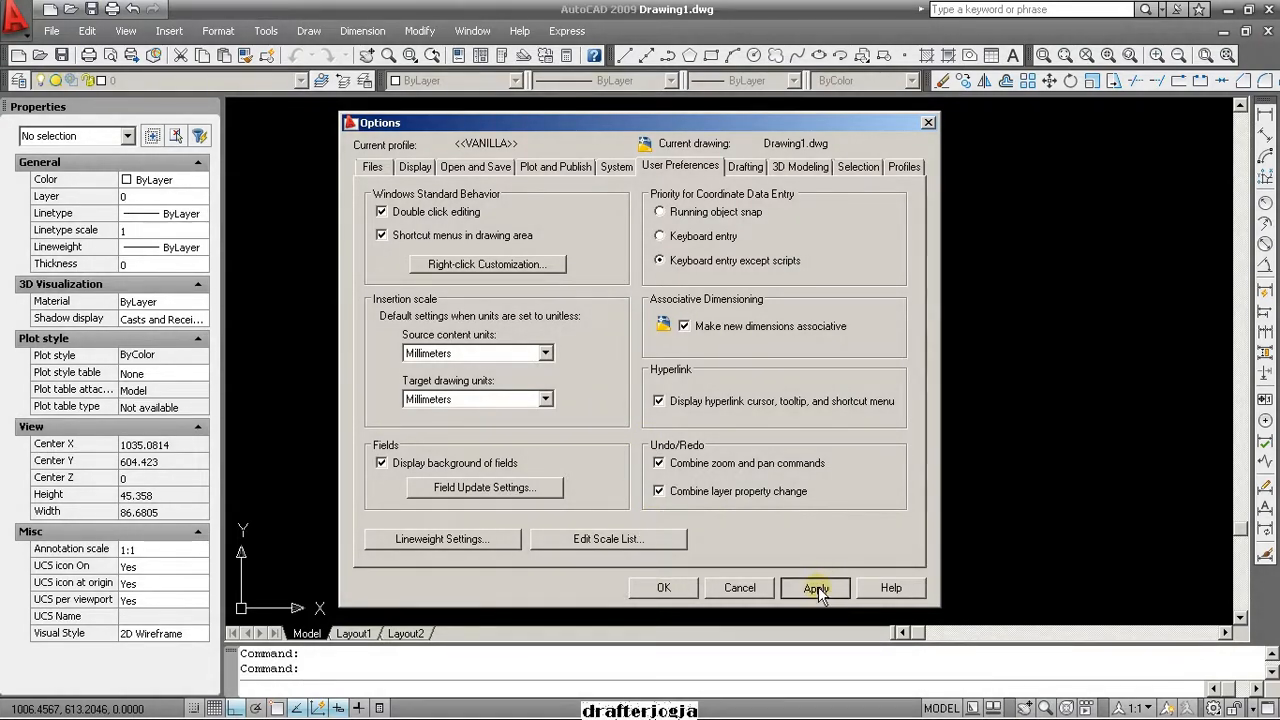
click(680, 588)
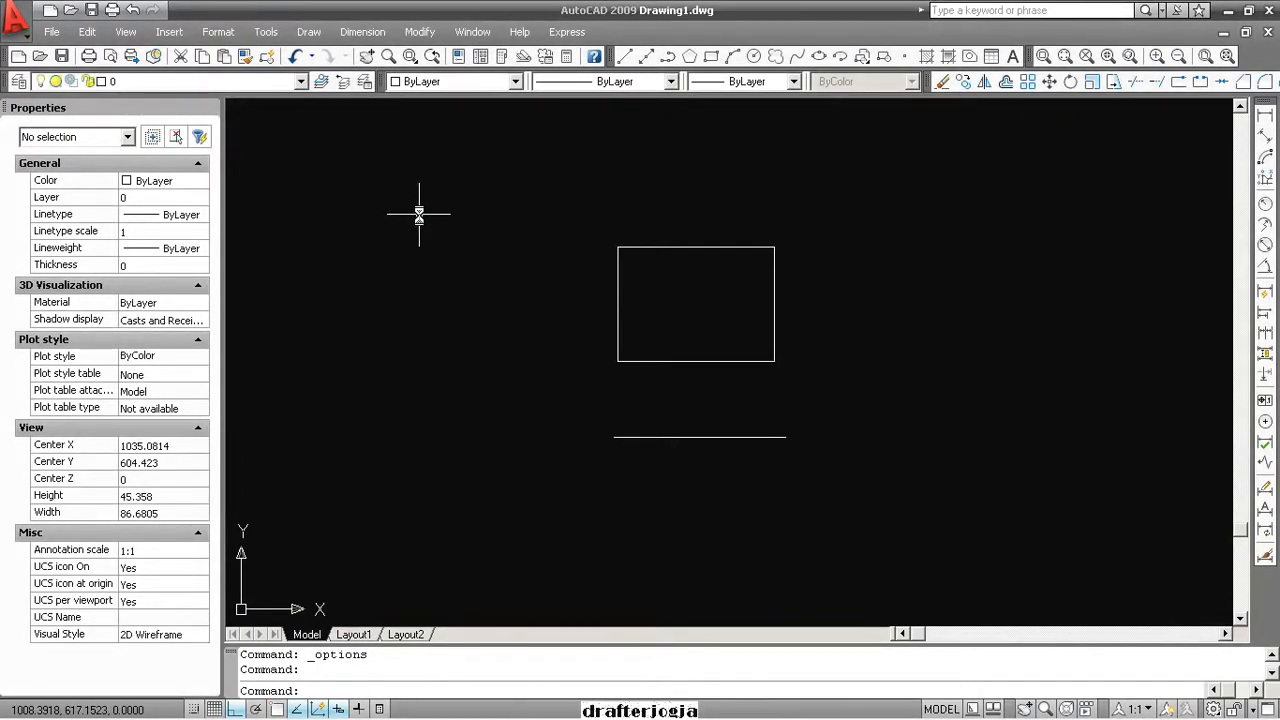
Preview the drawings in the Documents folder, including Drawing1.dwg and Line1.dwg, without opening any of them
click(38, 57)
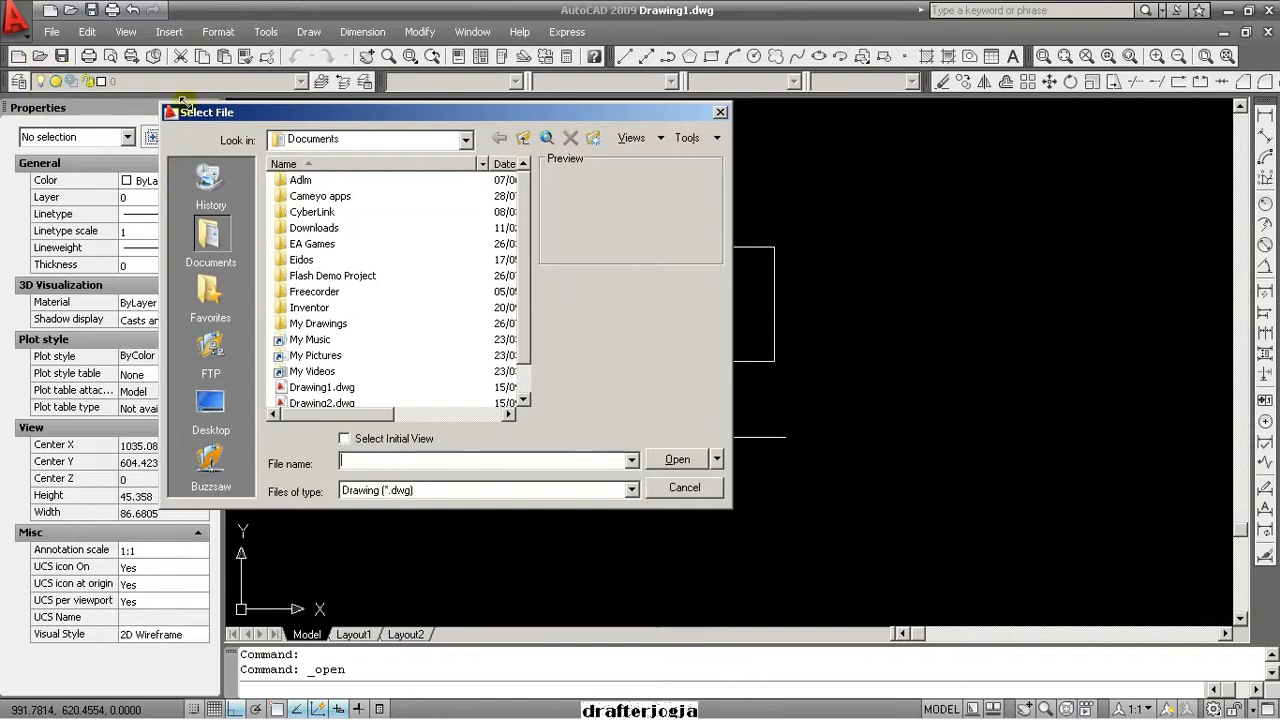
drag(305, 112, 488, 189)
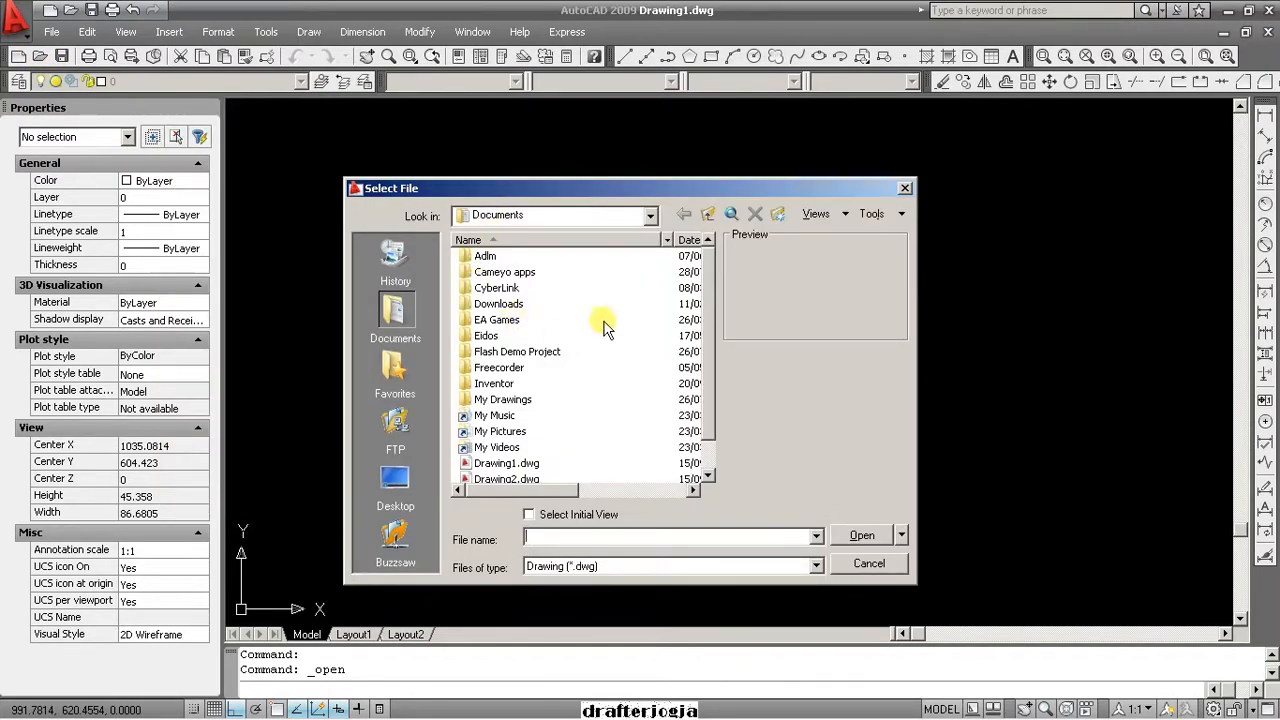
click(510, 465)
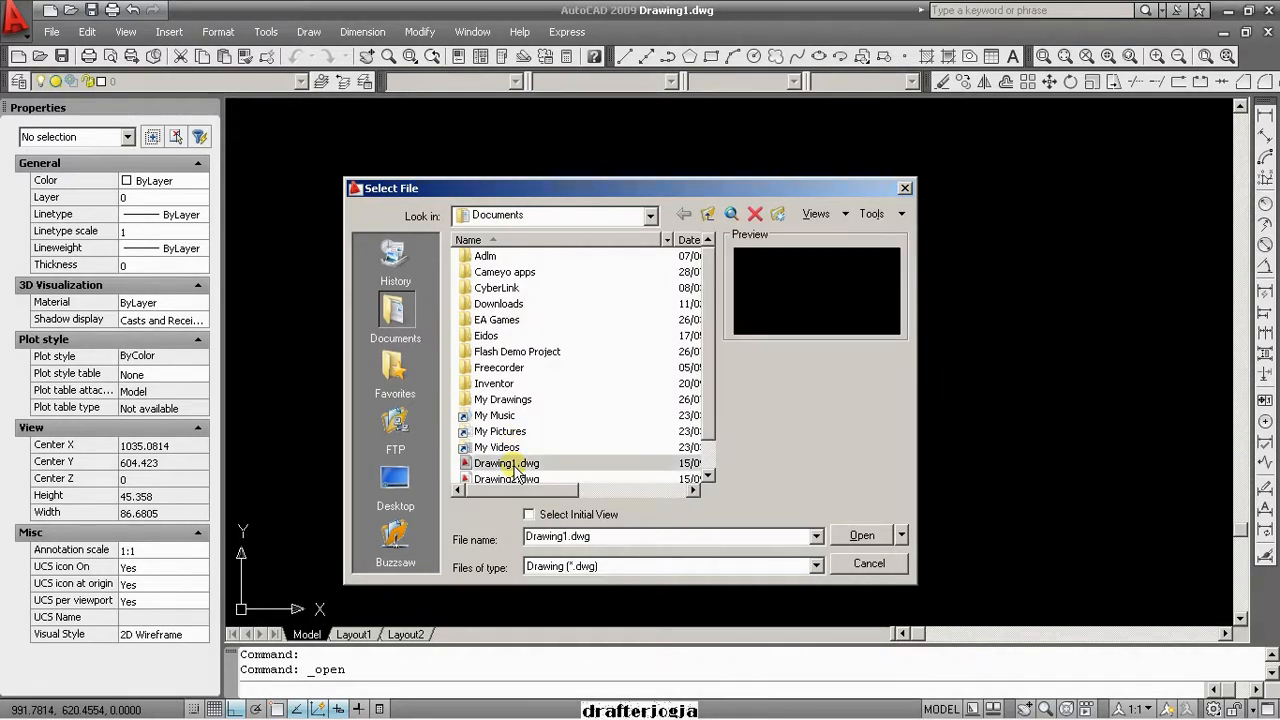
scroll(508, 440, down, 1)
click(494, 449)
click(497, 417)
click(491, 435)
click(491, 450)
click(490, 466)
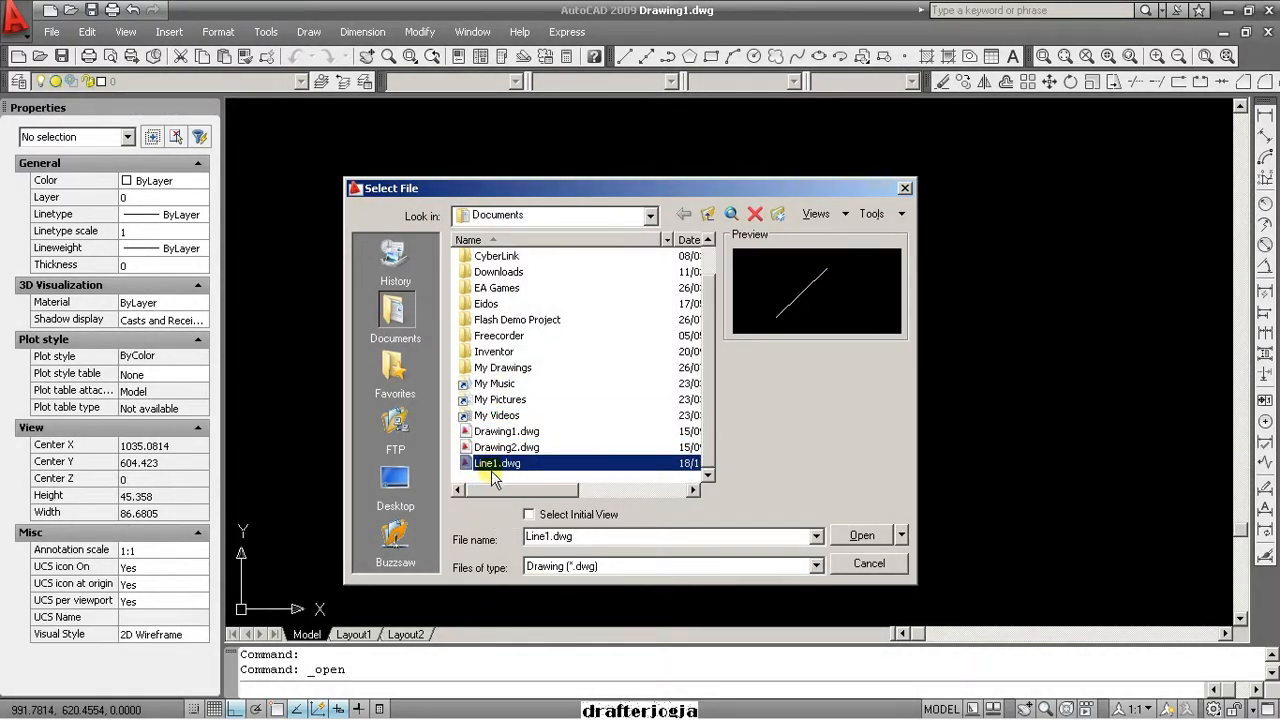
click(868, 563)
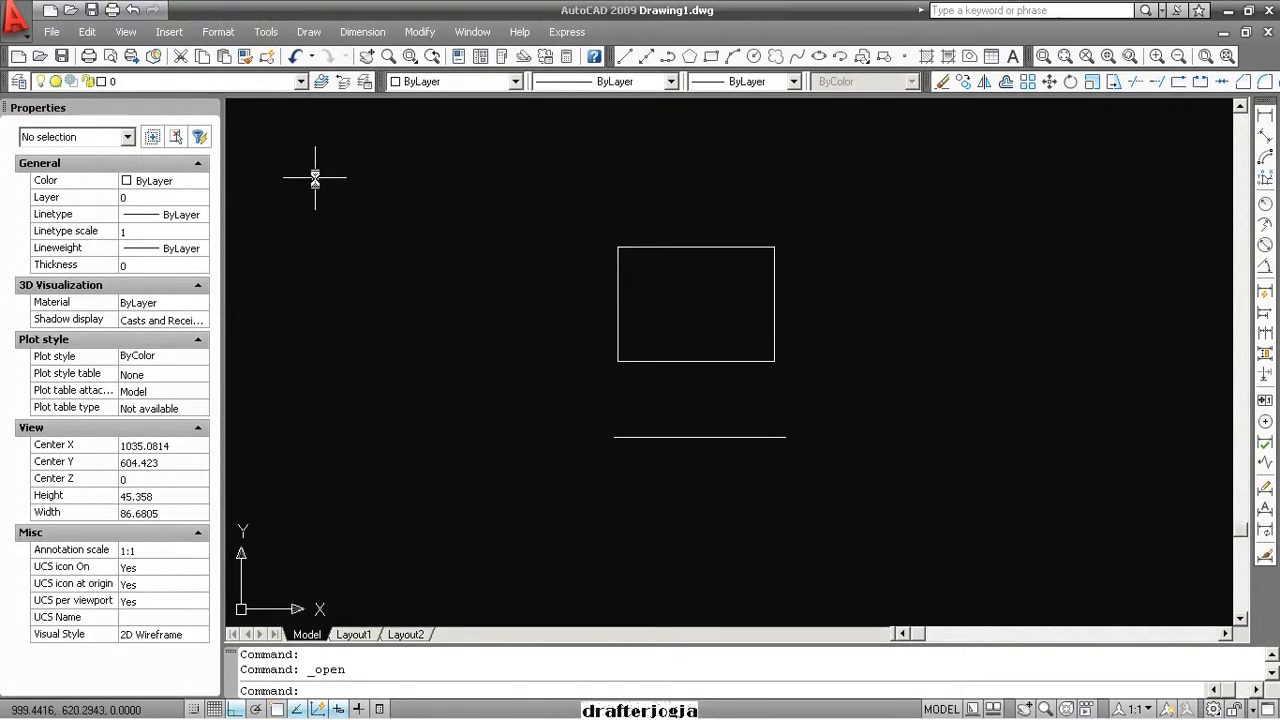
Inspect the folder, file name and file type offered for saving the current drawing, and leave without saving
click(62, 56)
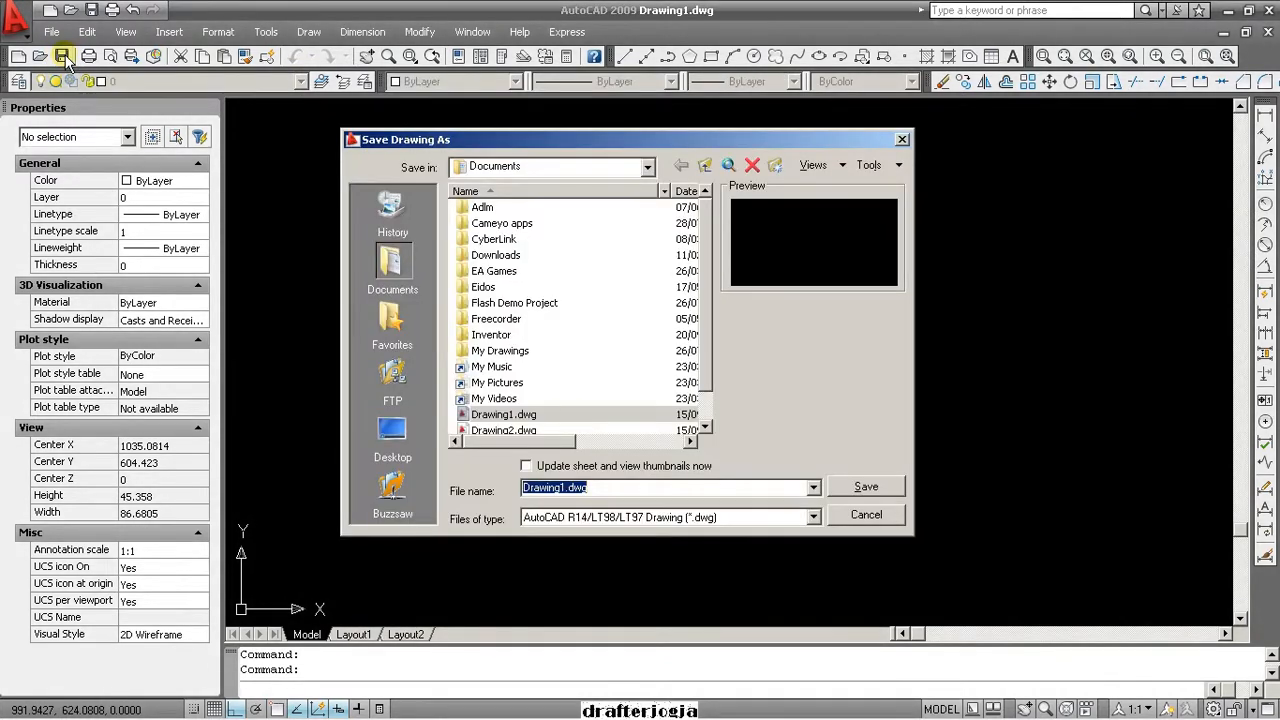
drag(500, 145, 524, 159)
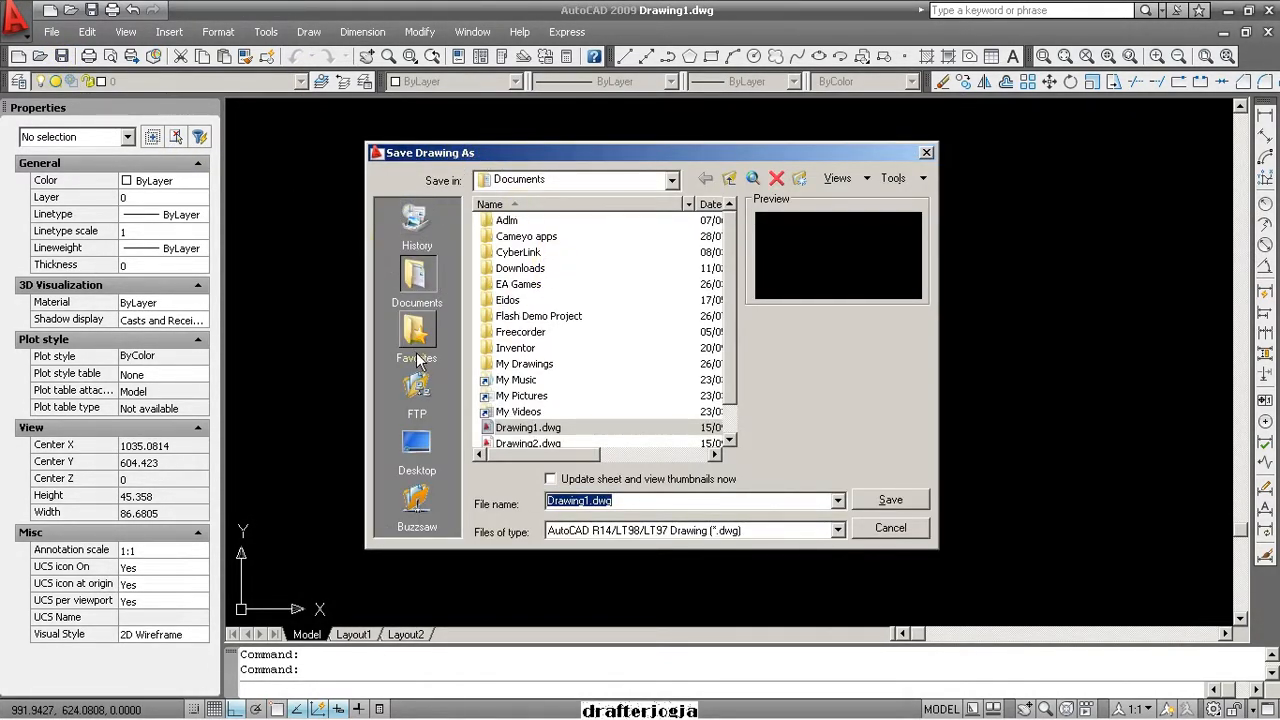
mouse_move(530, 156)
mouse_down()
mouse_move(517, 134)
mouse_move(520, 159)
mouse_up()
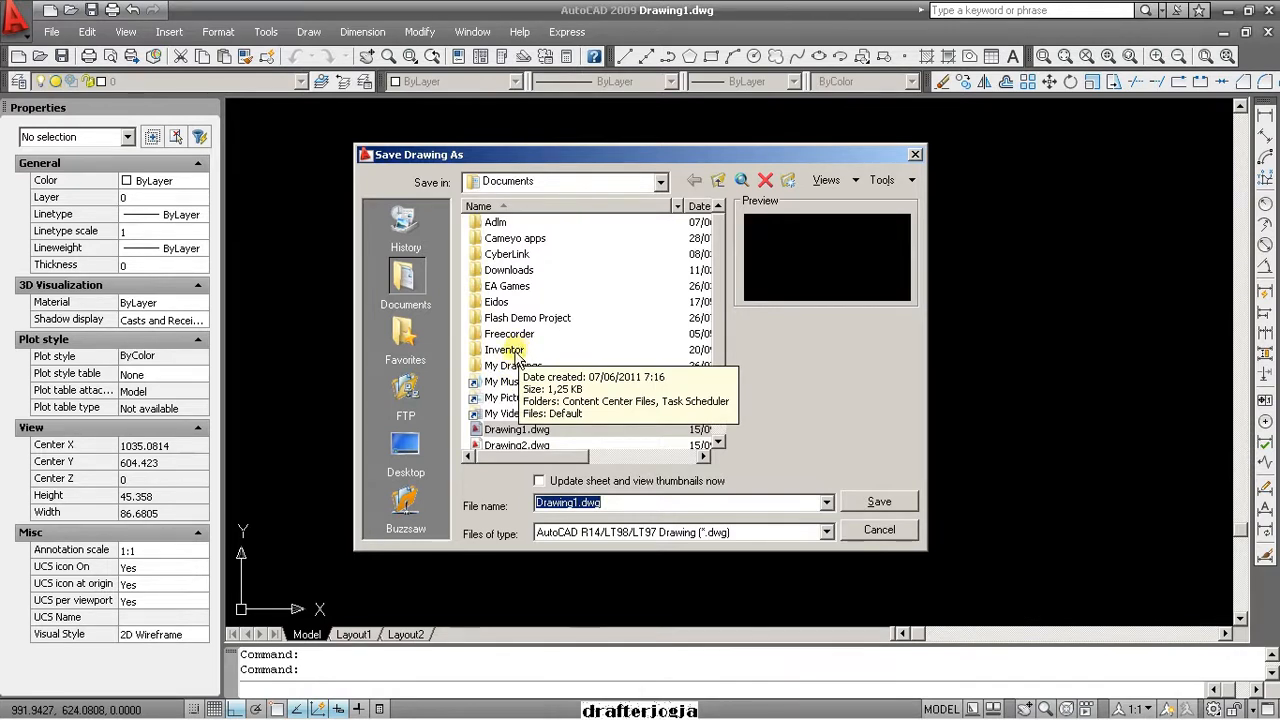
click(876, 537)
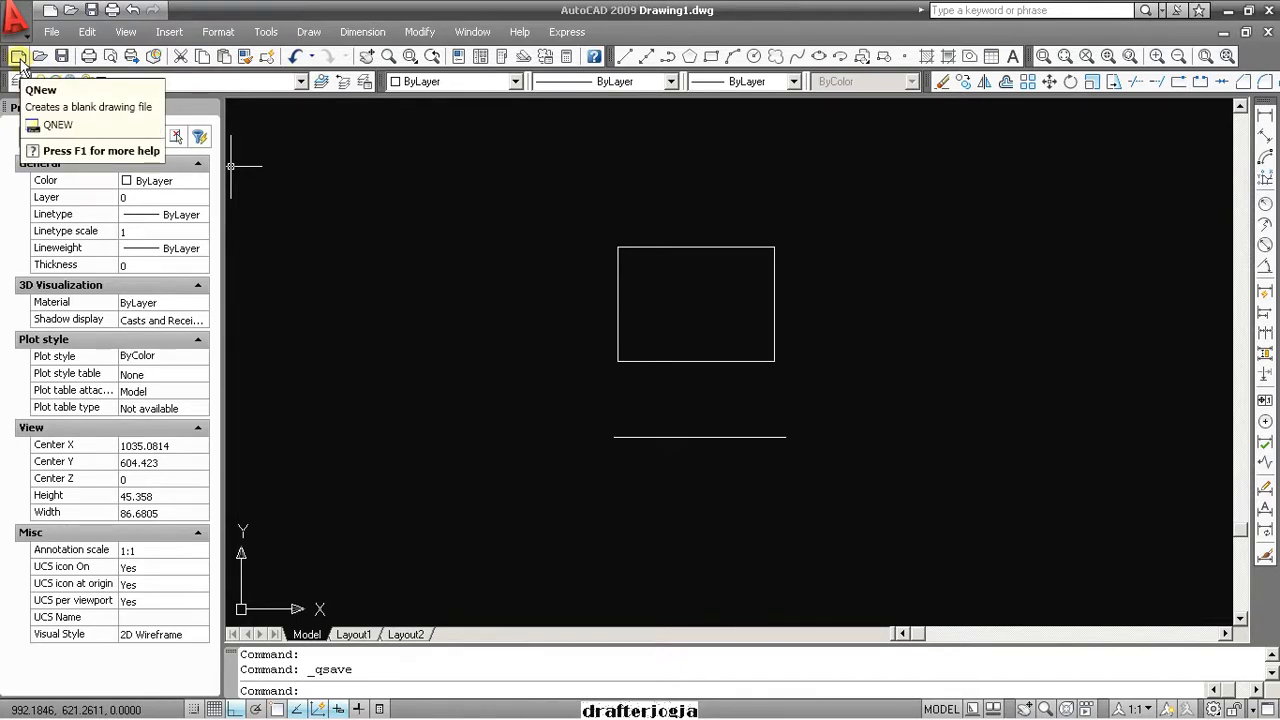
Look over the templates offered for a new drawing, select acad.dwt and leave without creating a drawing
click(18, 57)
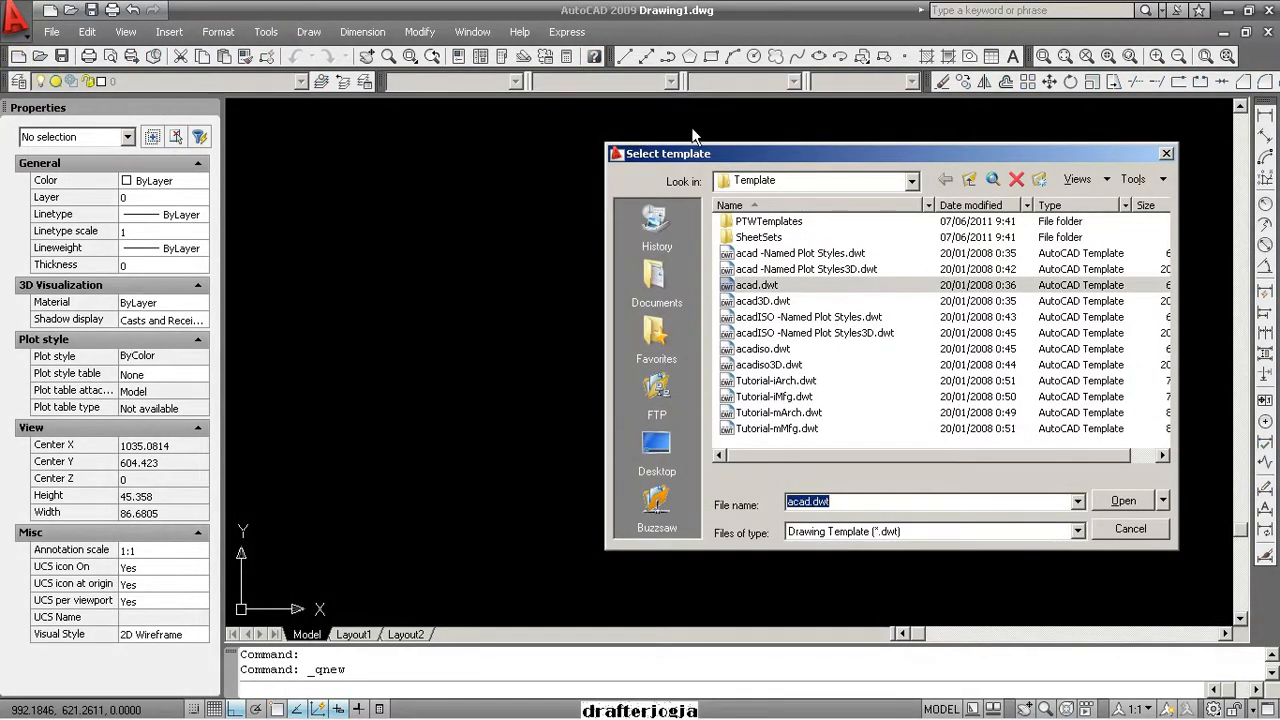
drag(755, 157, 493, 165)
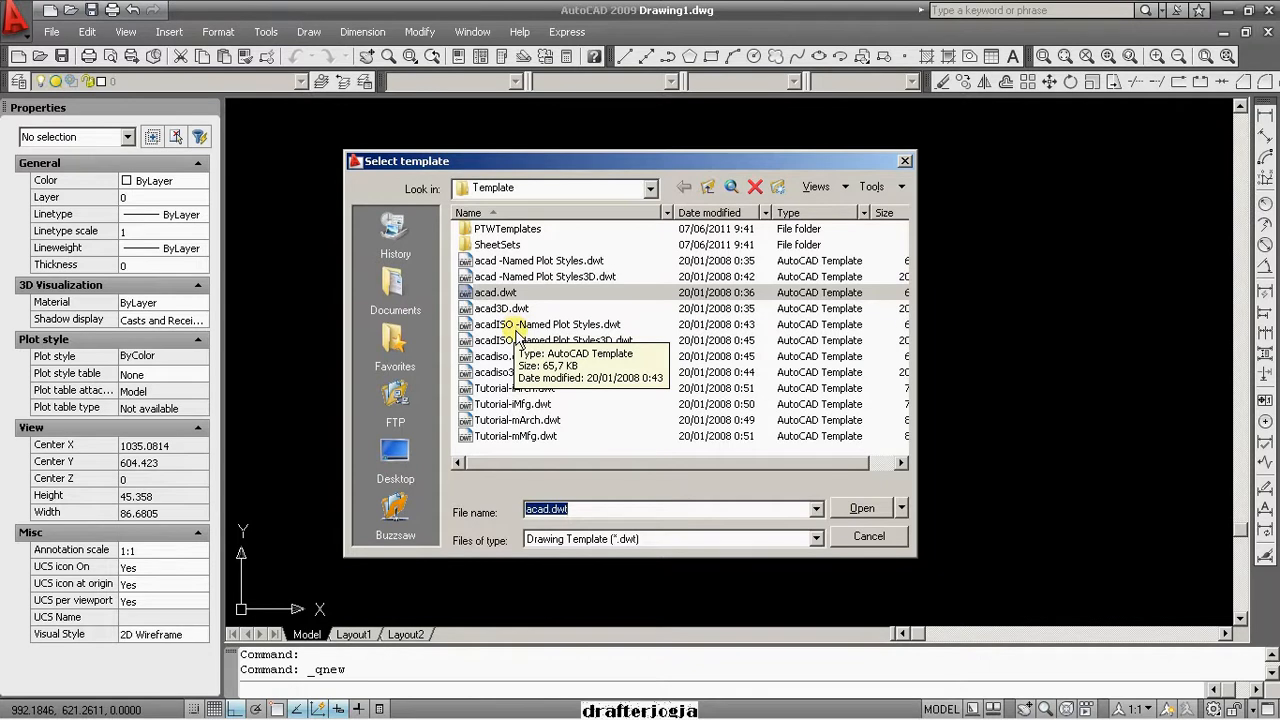
click(483, 293)
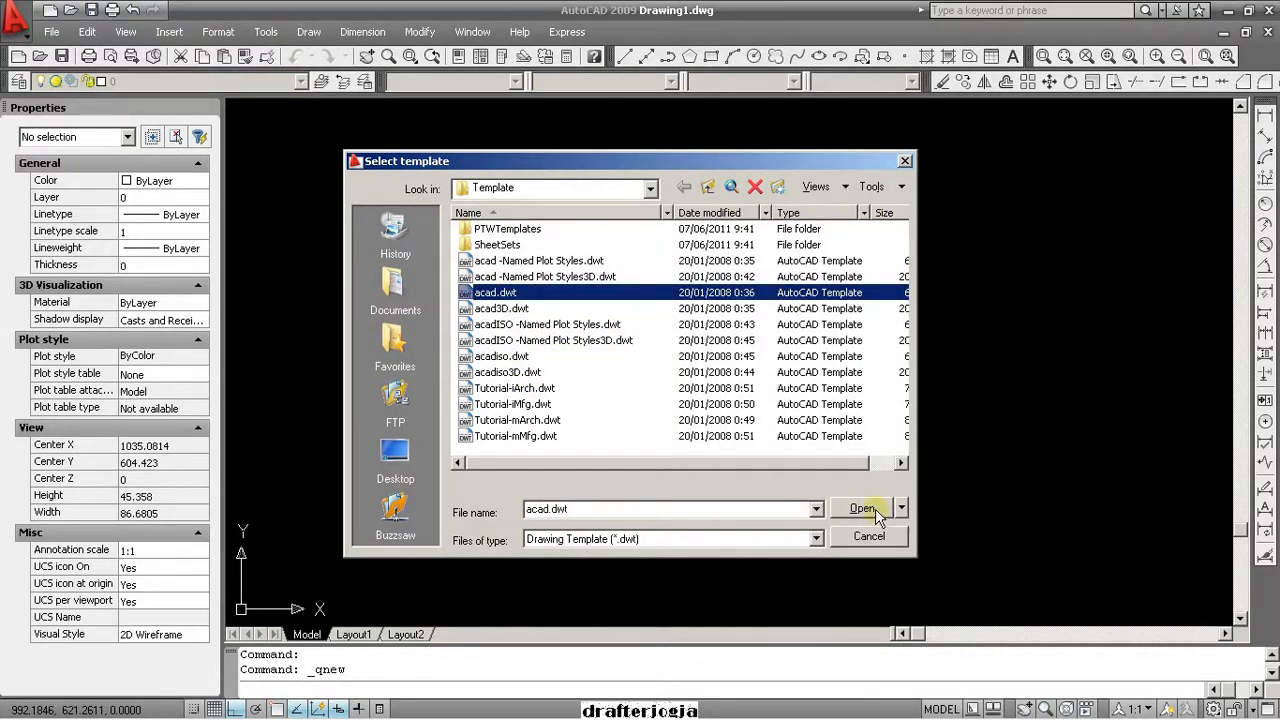
click(880, 537)
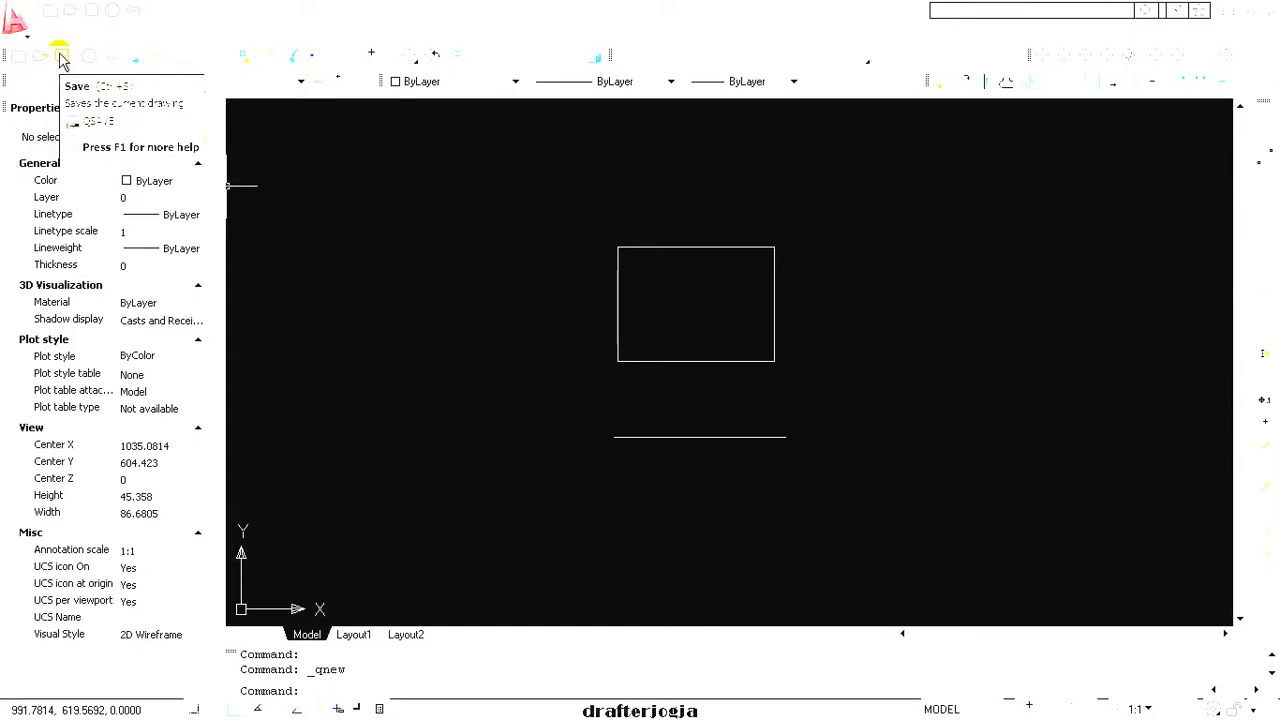
click(53, 35)
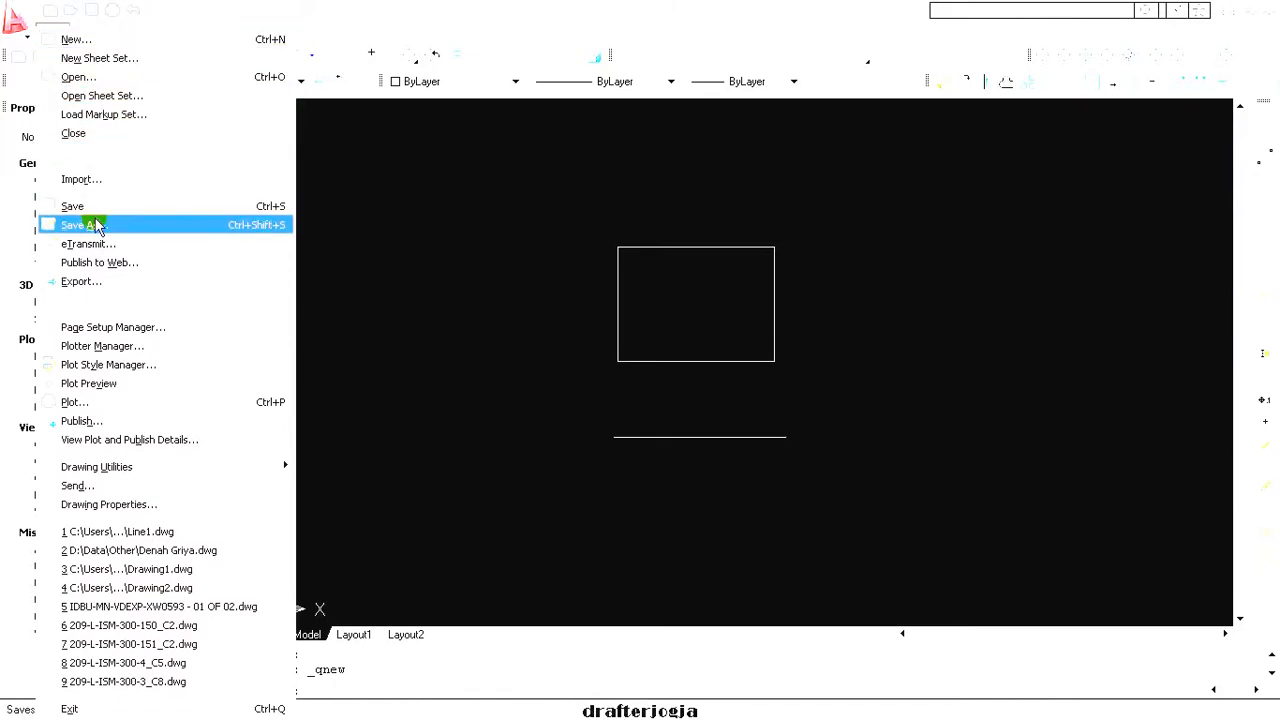
click(428, 209)
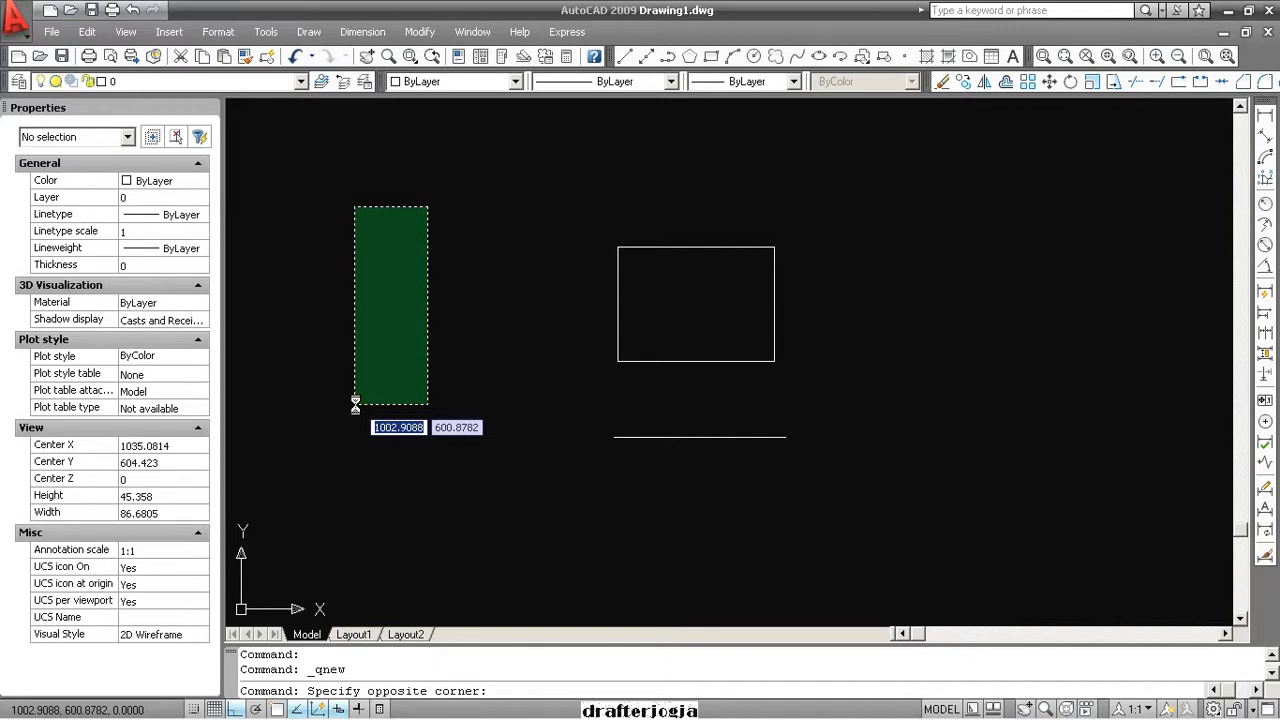
key(Escape)
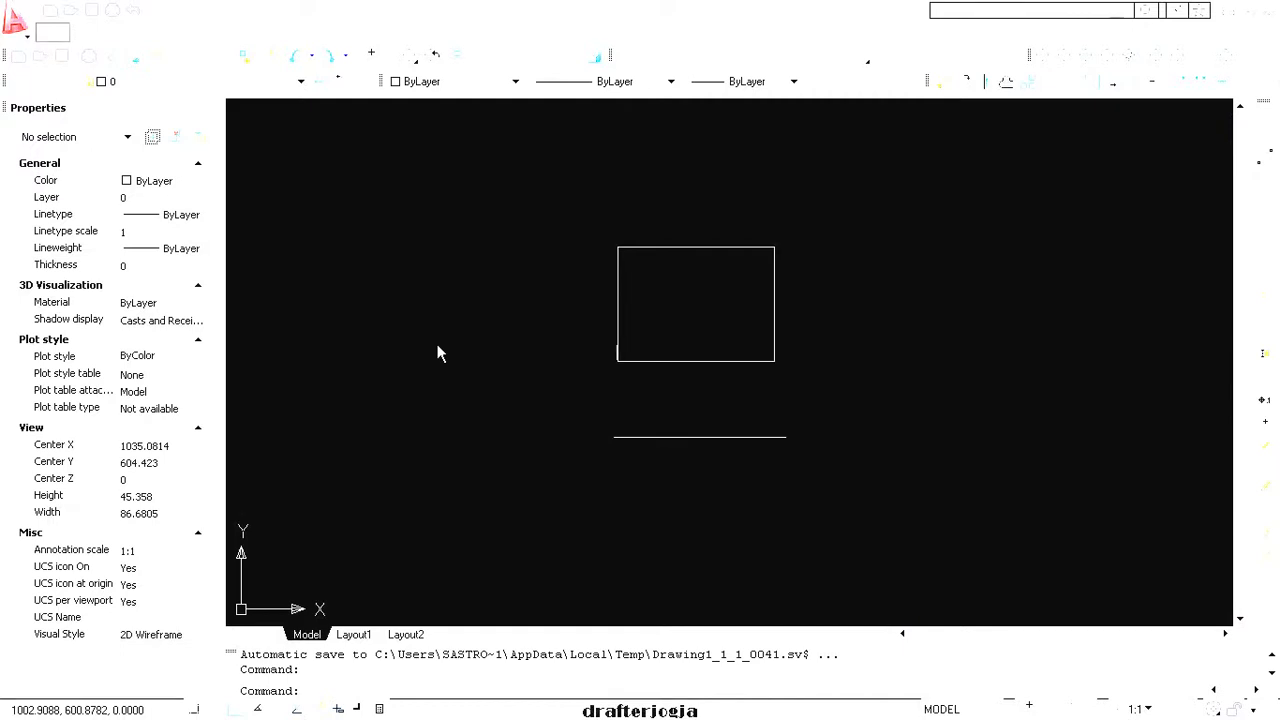
Zoom in and out several times to view the rectangle and the line below it at different magnifications
mouse_move(529, 718)
click(530, 328)
scroll(525, 310, up, 3)
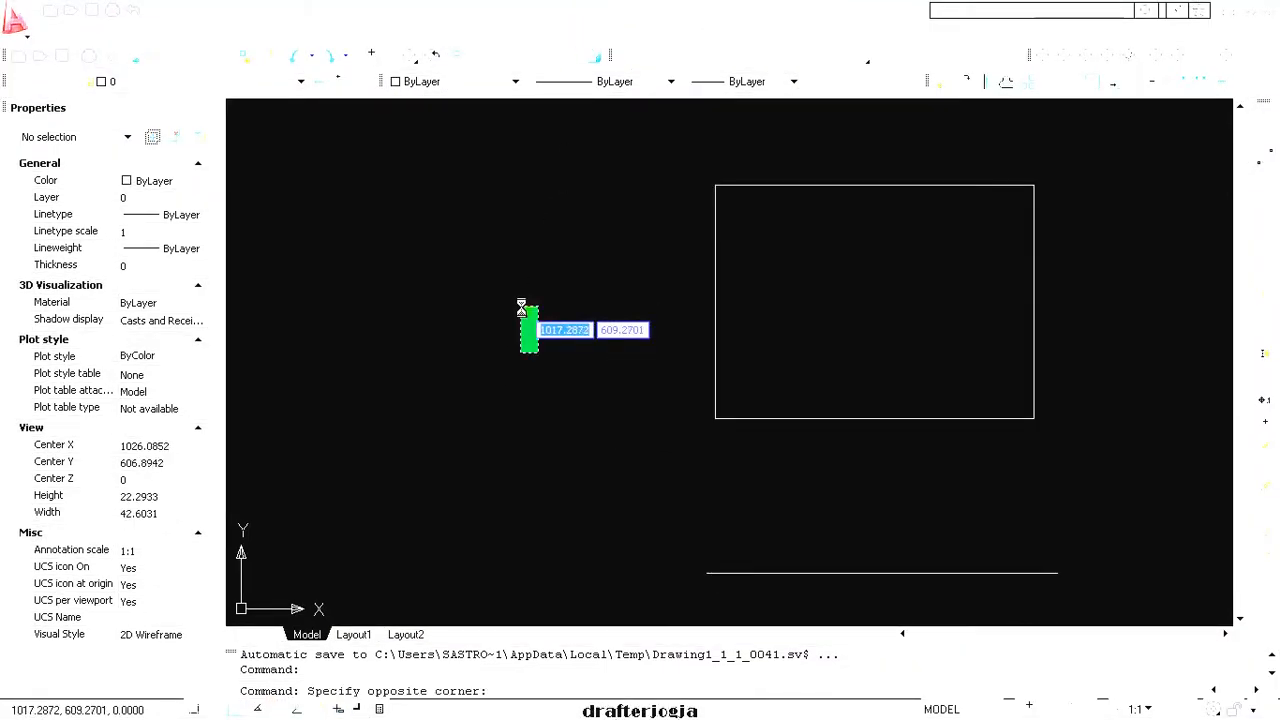
scroll(523, 312, down, 6)
click(521, 318)
scroll(521, 318, down, 2)
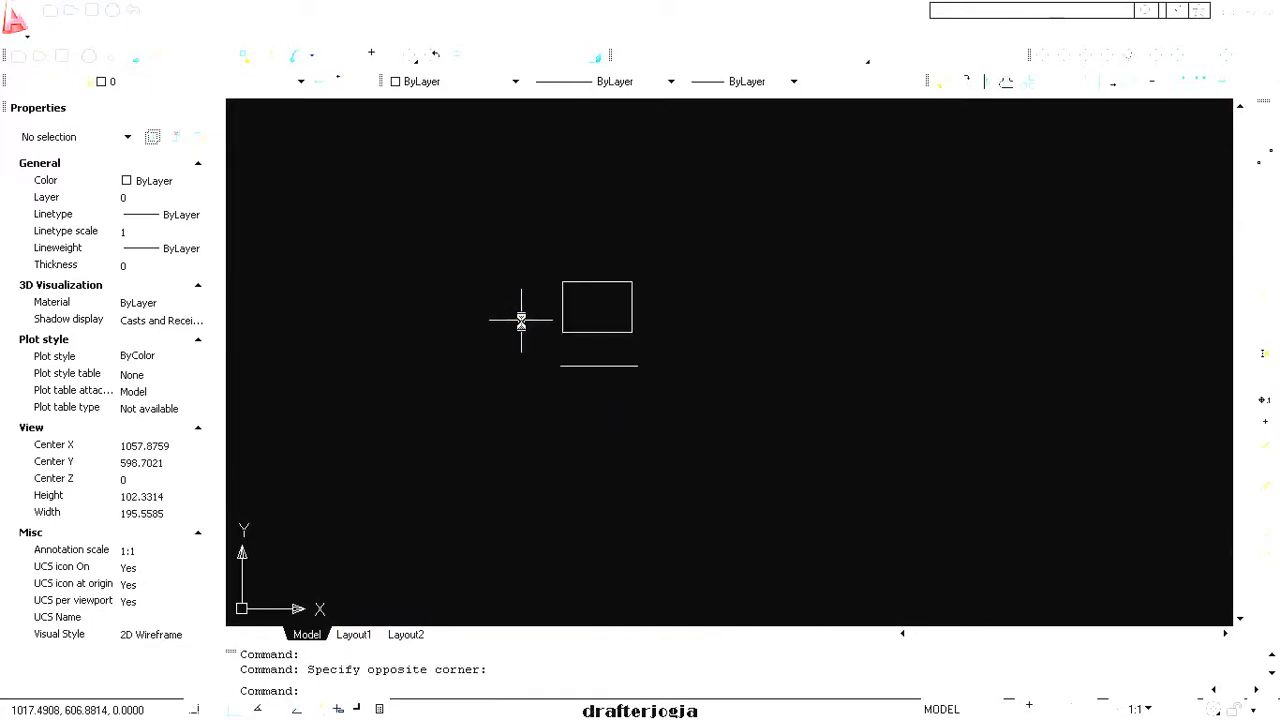
scroll(521, 318, up, 2)
scroll(521, 319, down, 3)
scroll(521, 320, up, 6)
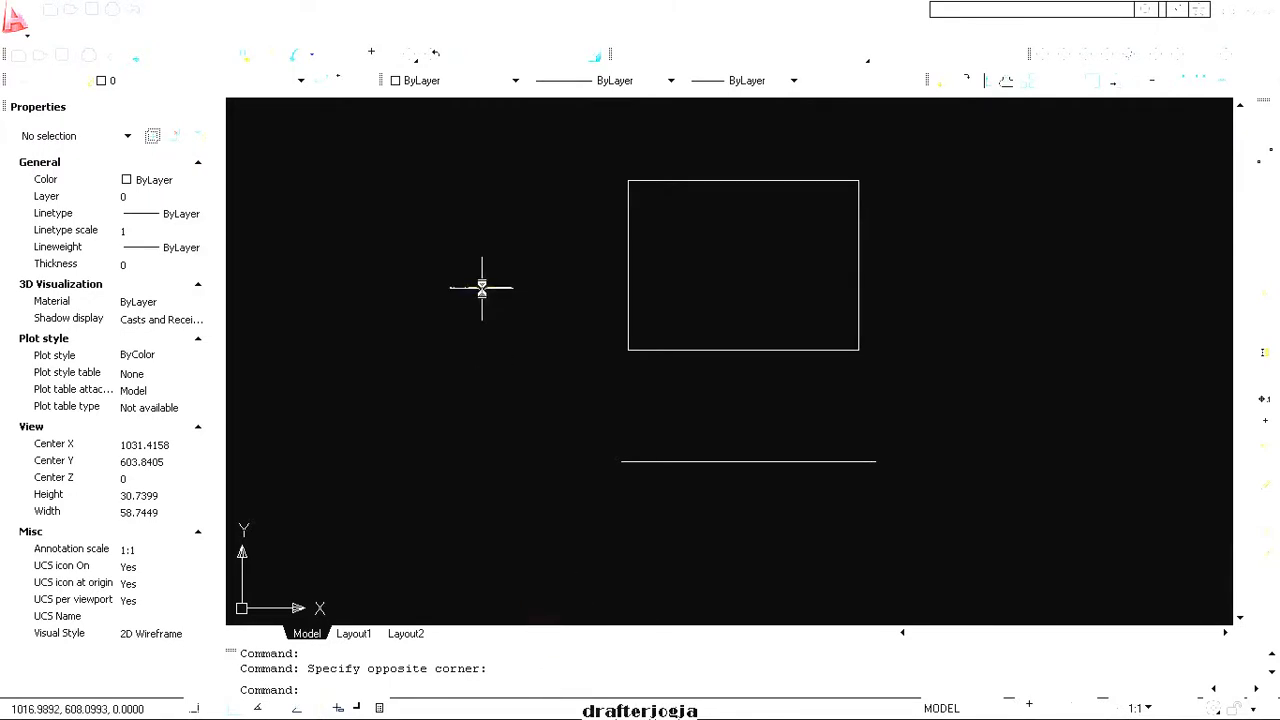
Zoom in on the rectangle and line with real-time zoom, and pan the view to shift both across the drawing area
click(391, 62)
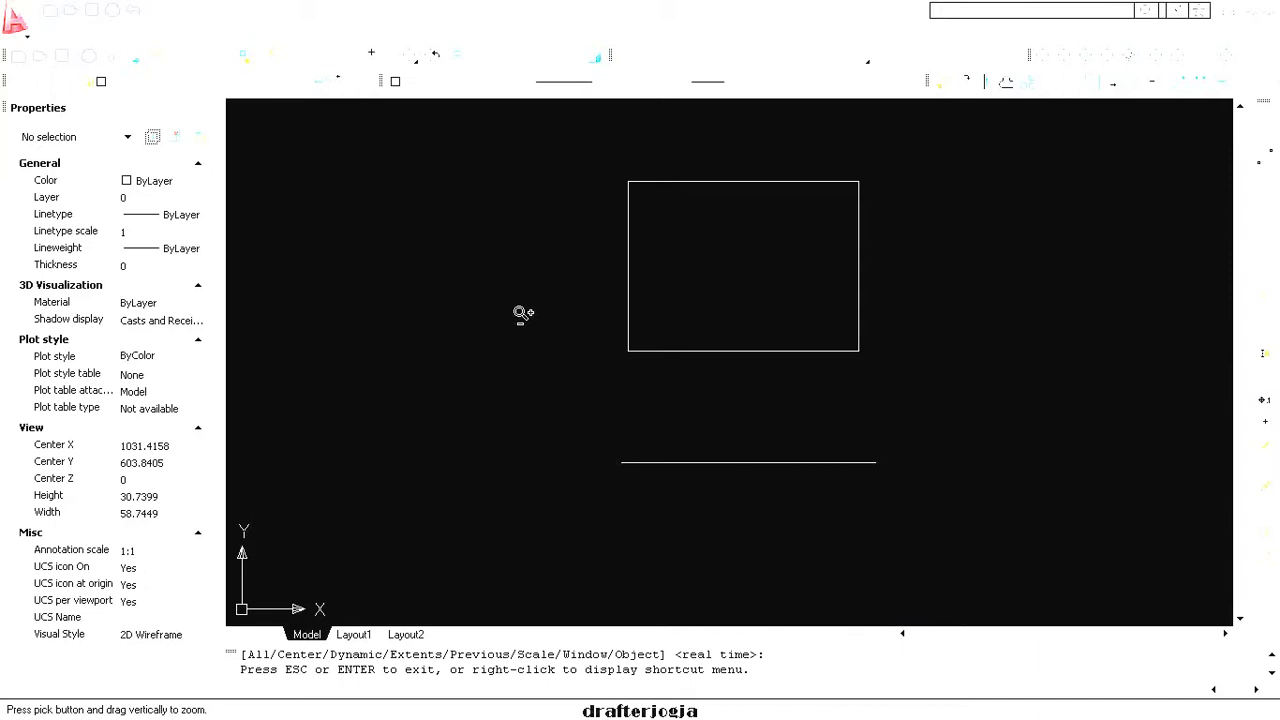
mouse_move(521, 314)
mouse_down()
mouse_move(540, 466)
mouse_move(535, 430)
mouse_move(657, 423)
mouse_move(586, 306)
mouse_move(578, 354)
mouse_move(600, 491)
mouse_move(569, 189)
mouse_move(565, 301)
mouse_move(569, 194)
mouse_up()
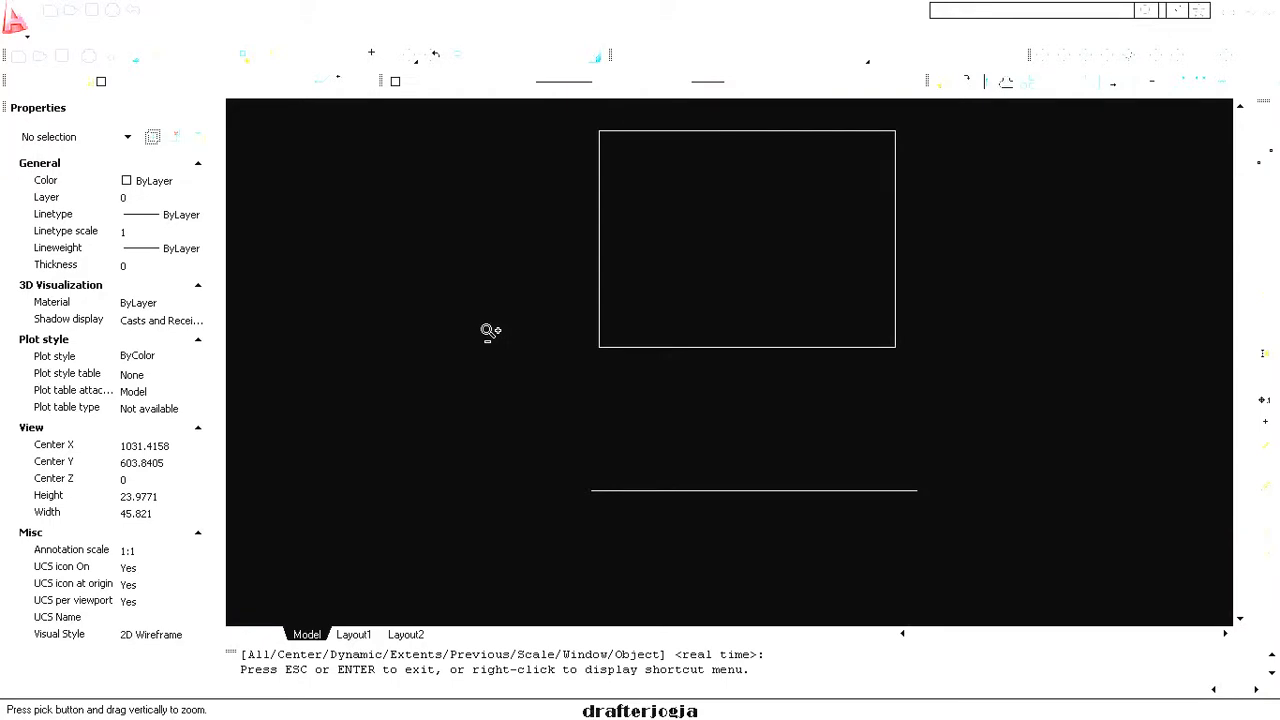
key(Escape)
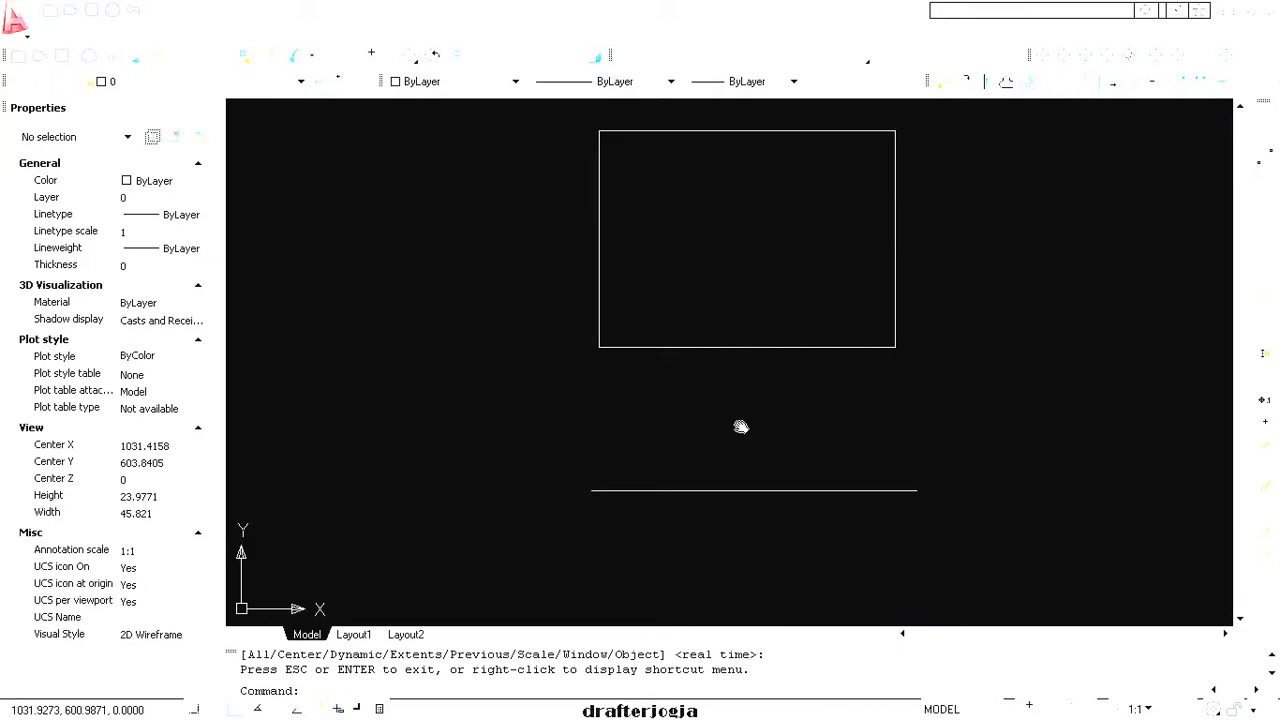
drag(741, 427, 683, 490)
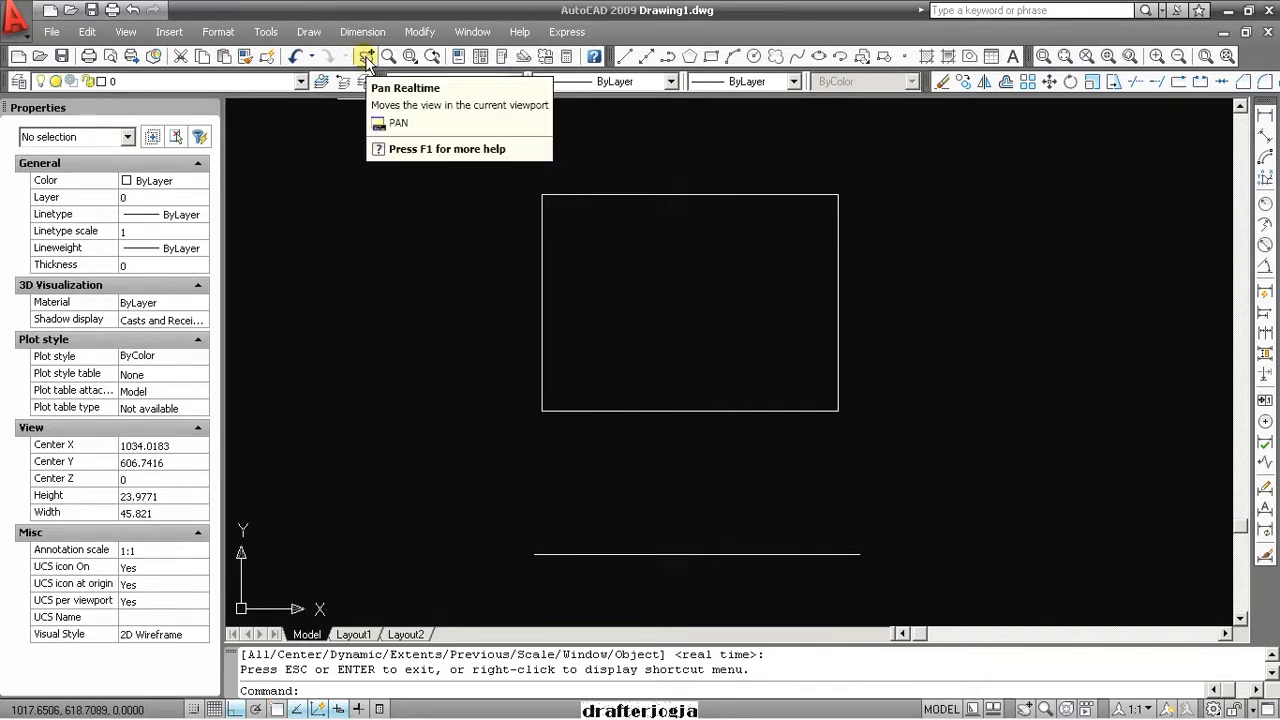
click(366, 58)
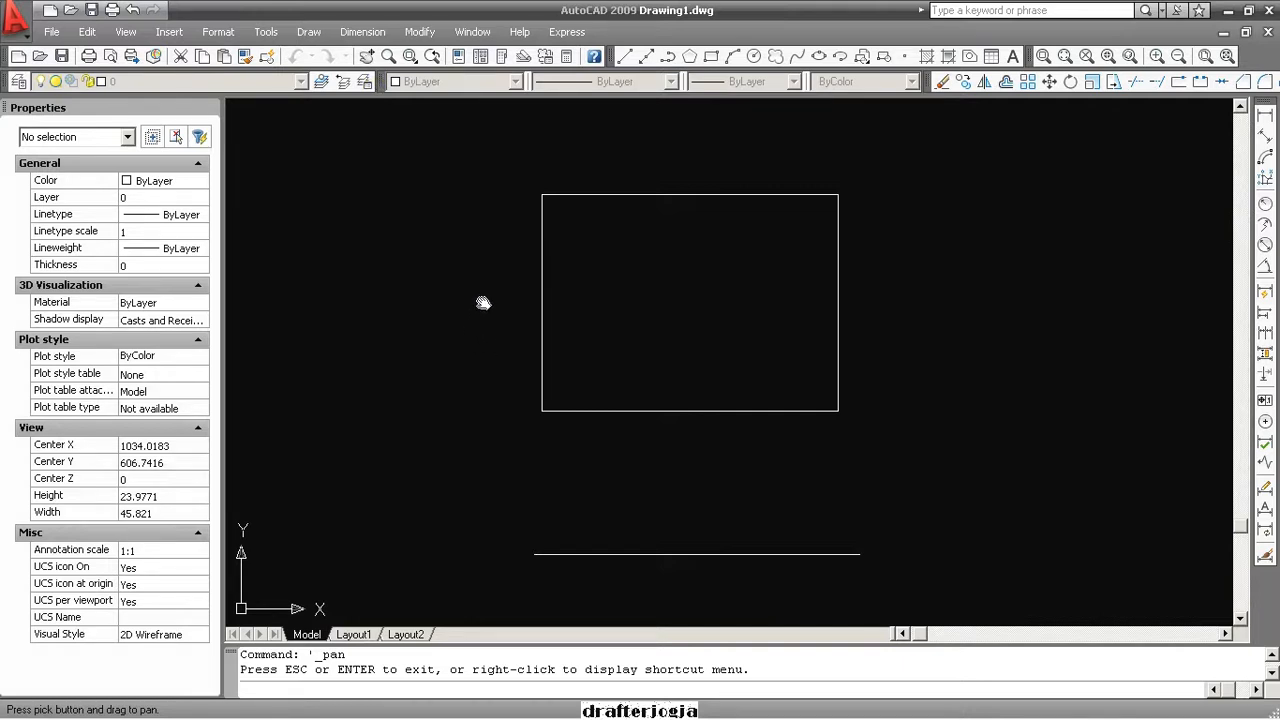
mouse_move(483, 303)
mouse_down()
mouse_move(666, 297)
mouse_move(549, 263)
mouse_move(541, 353)
mouse_move(494, 291)
mouse_move(531, 313)
mouse_up()
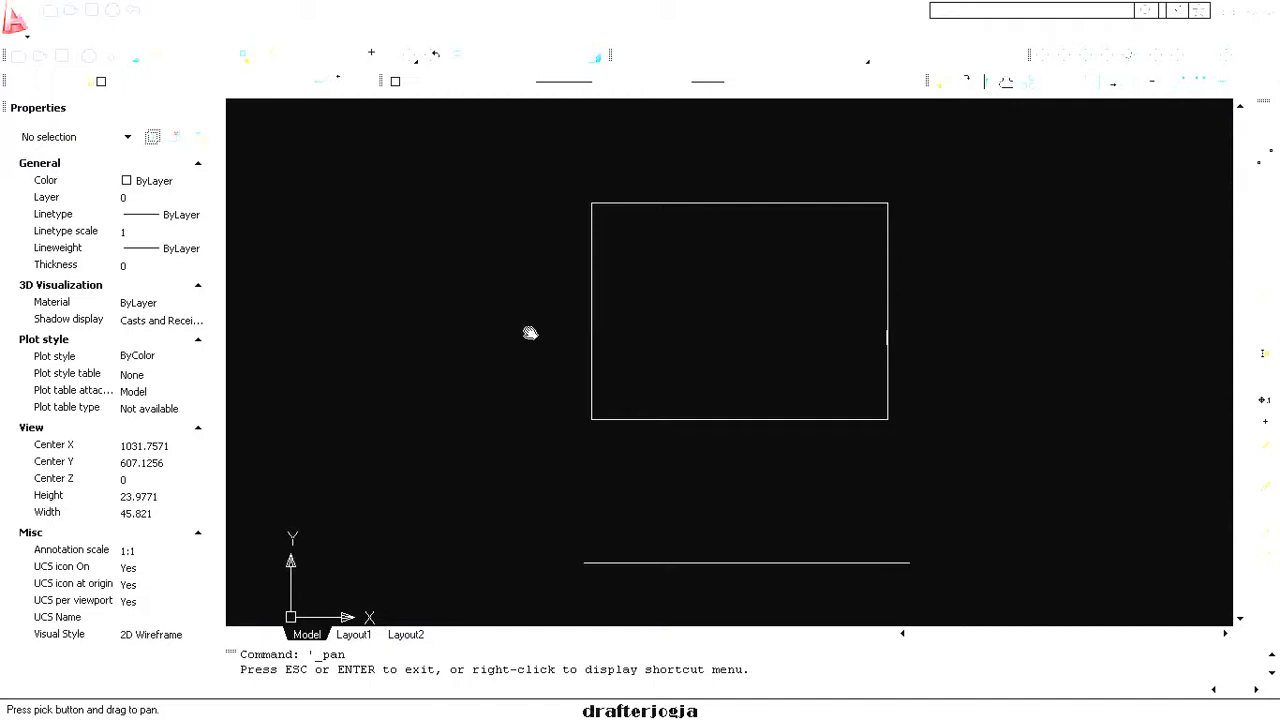
key(Escape)
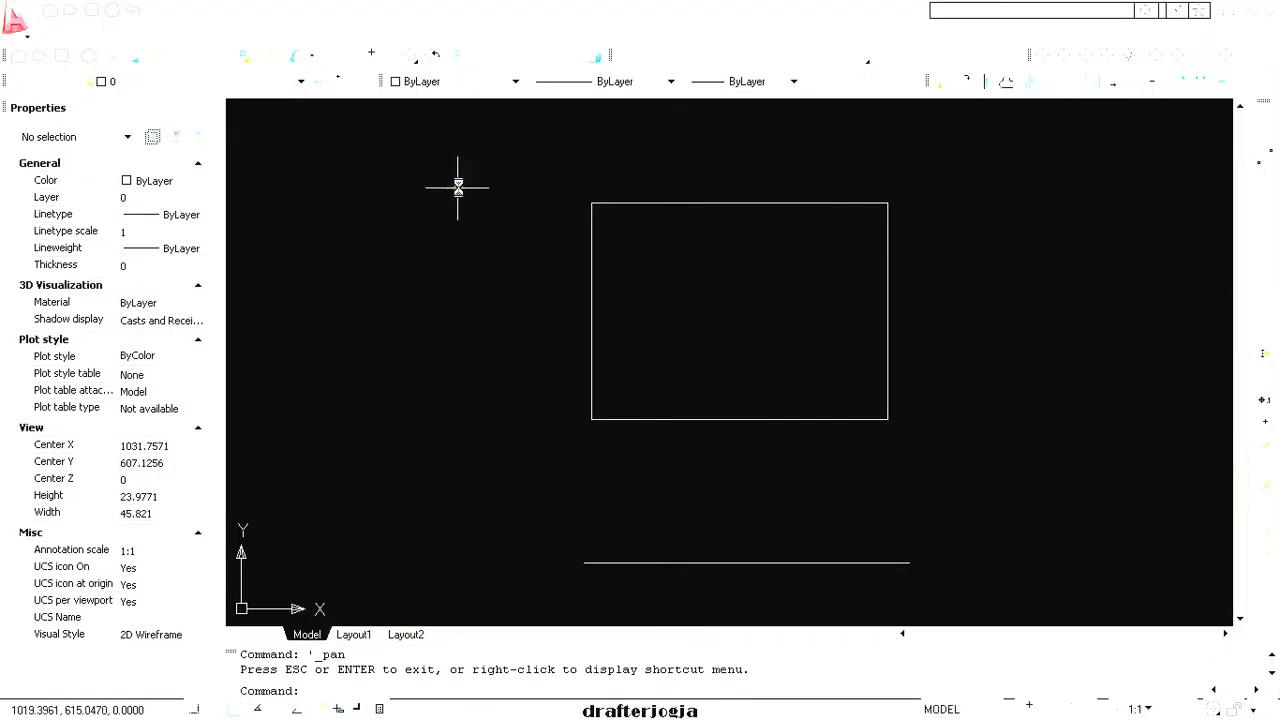
Select the rectangle with an enclosing window and again with a crossing window over its lower-right corner, clearing the selection each time
click(498, 148)
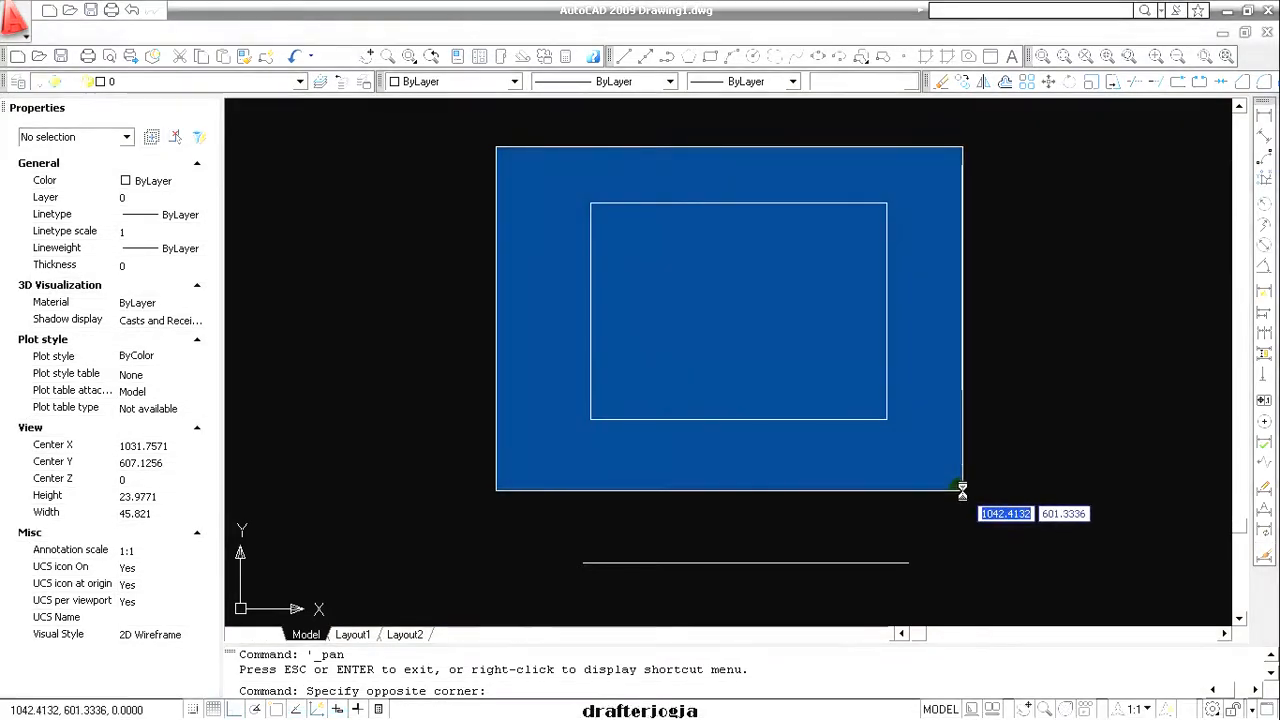
click(962, 490)
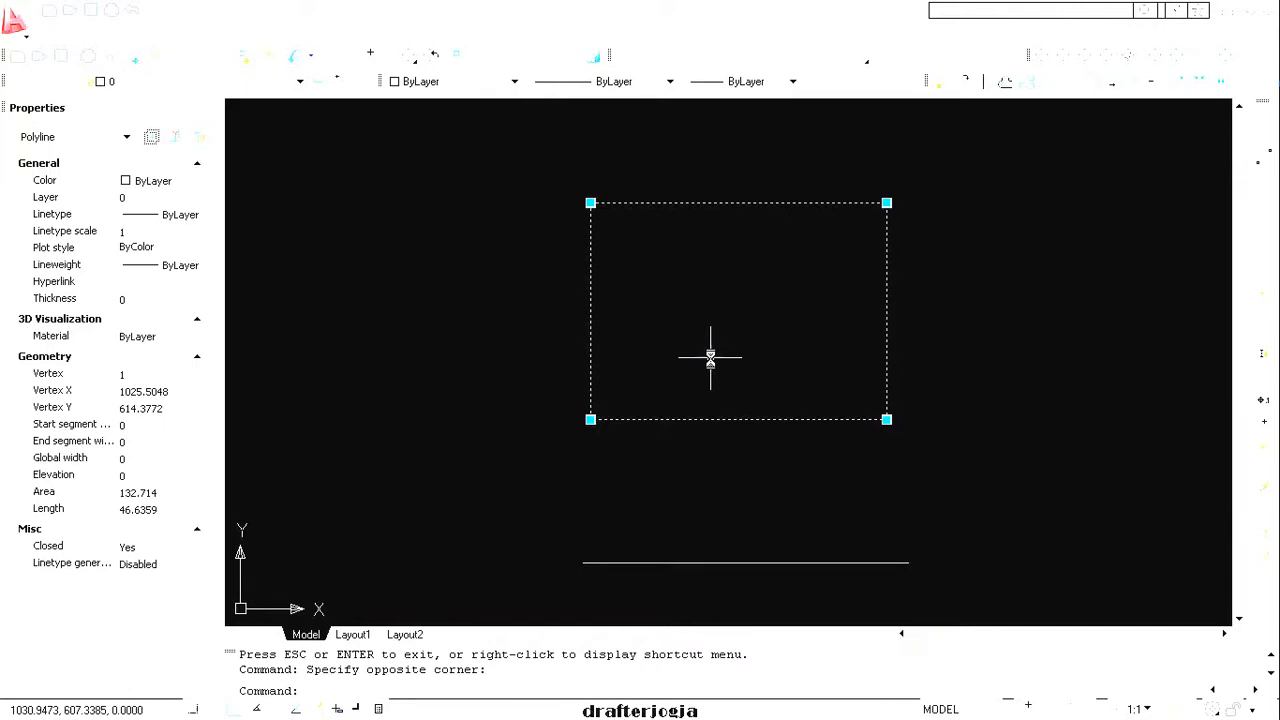
key(Escape)
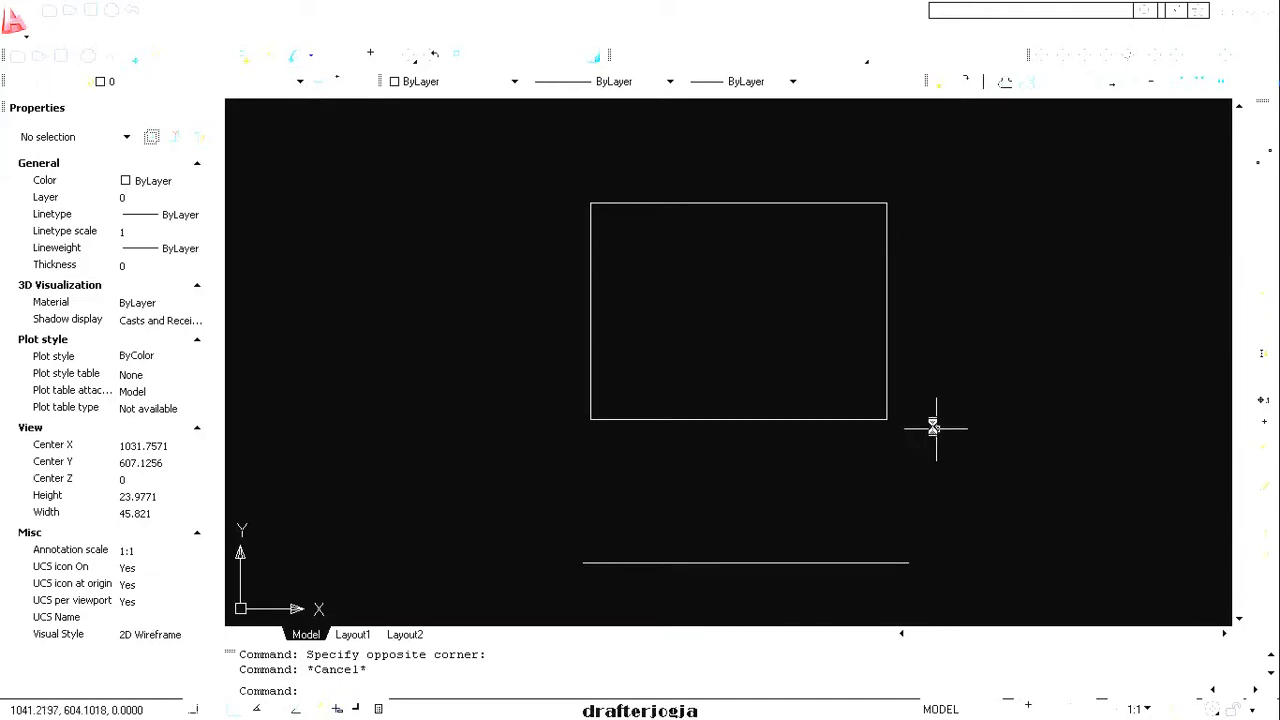
click(971, 478)
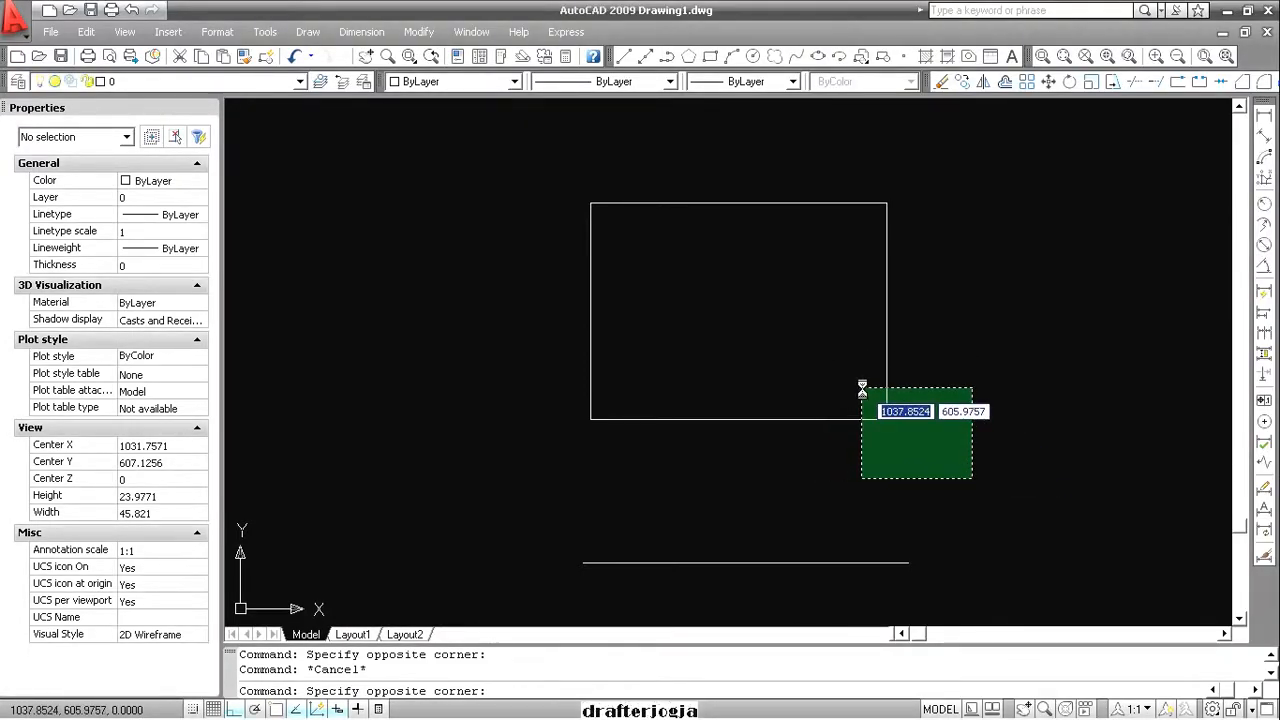
click(802, 360)
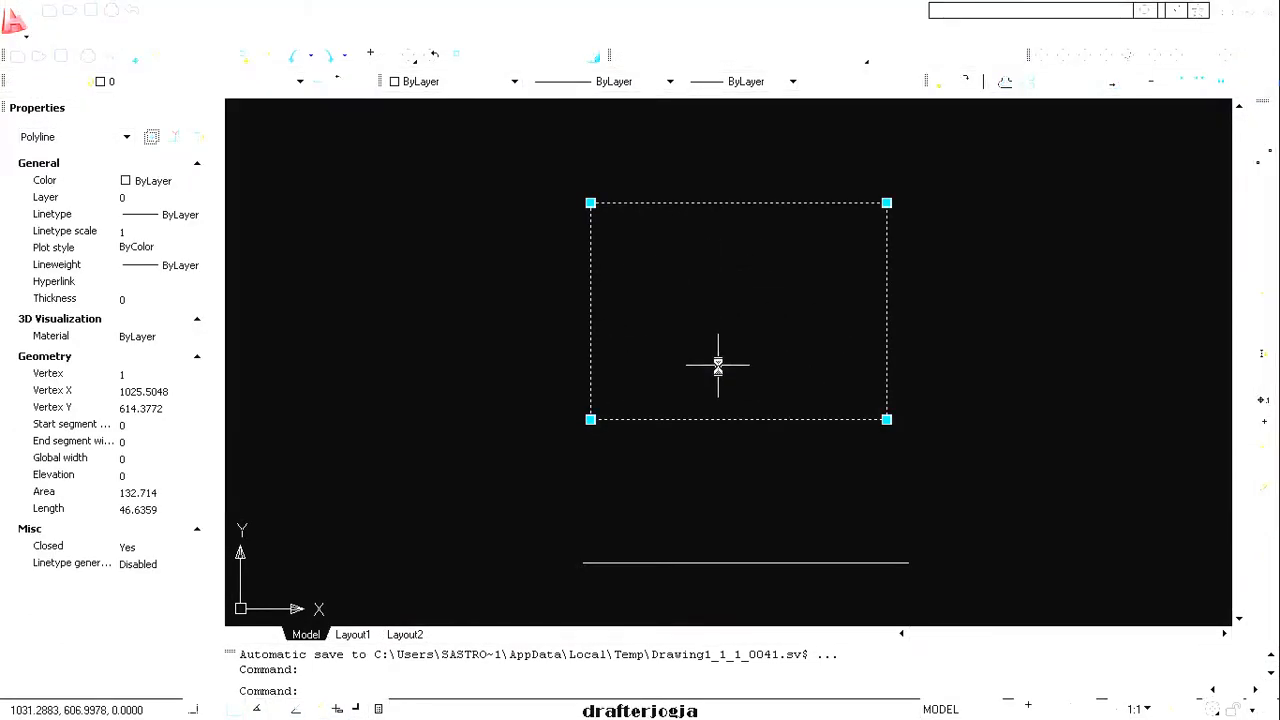
key(Escape)
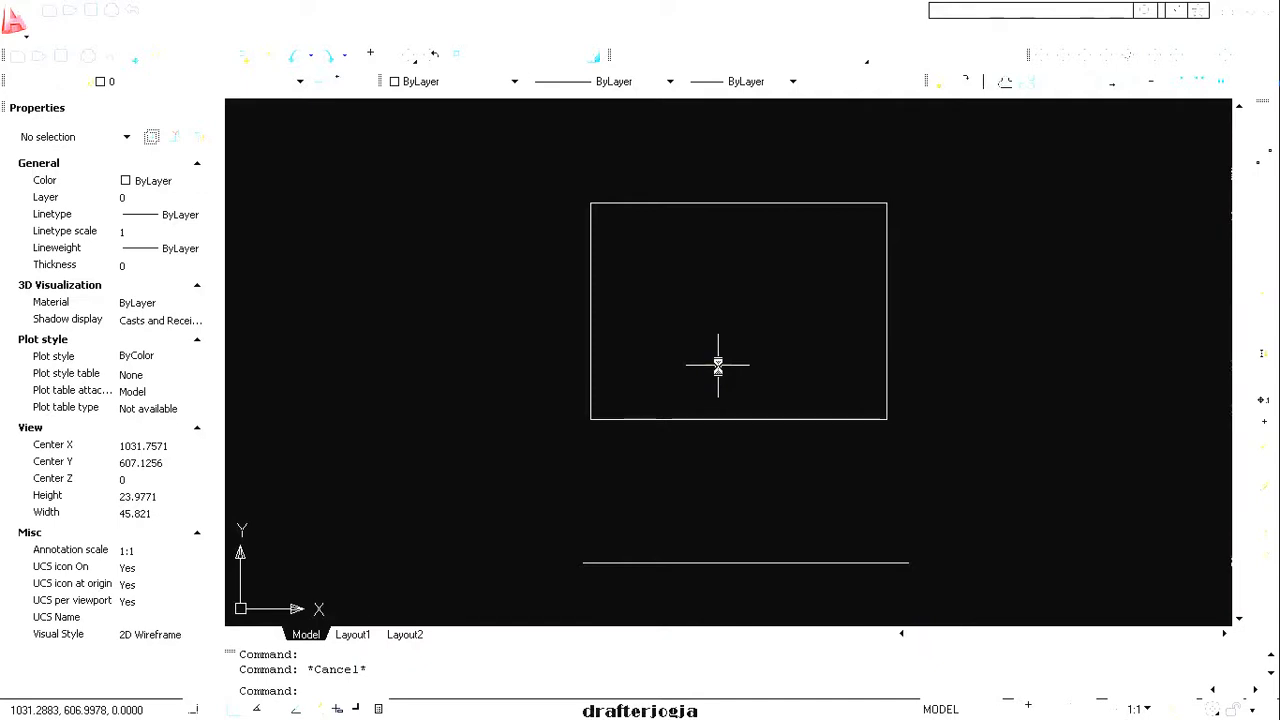
Move the rectangle horizontally to the left, picking the base point and second point freely below it
text(move)
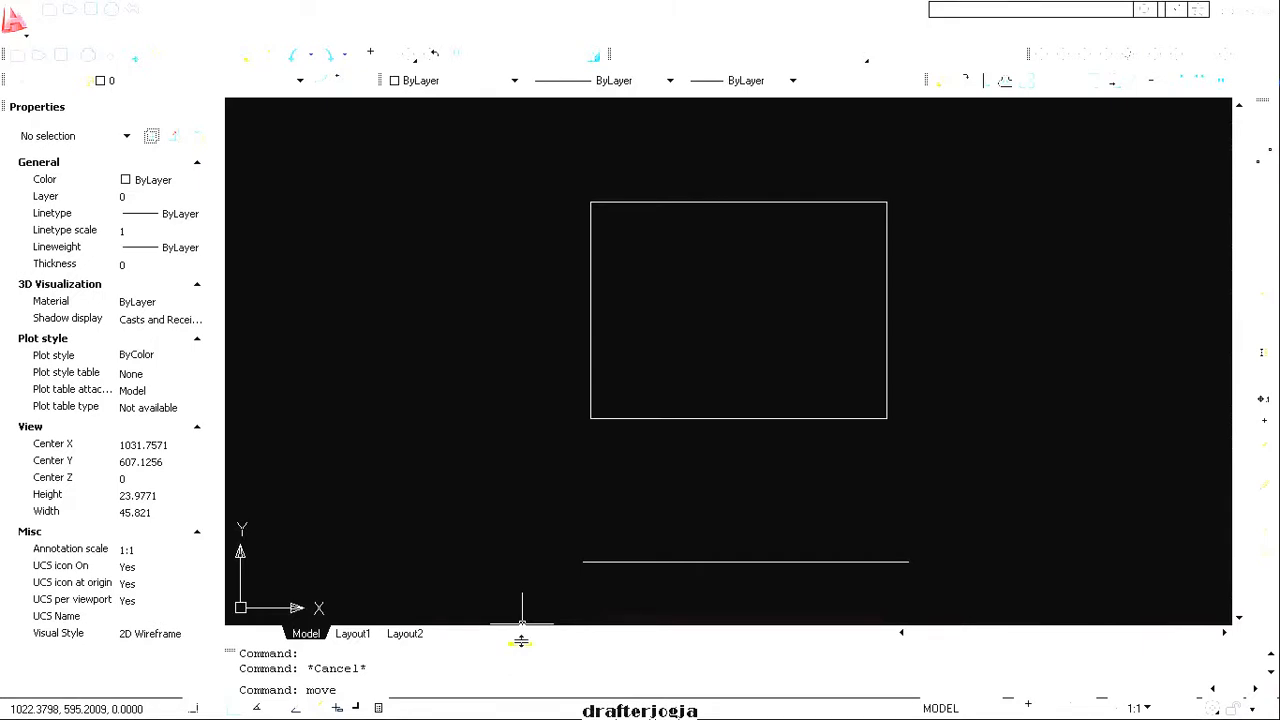
key(Return)
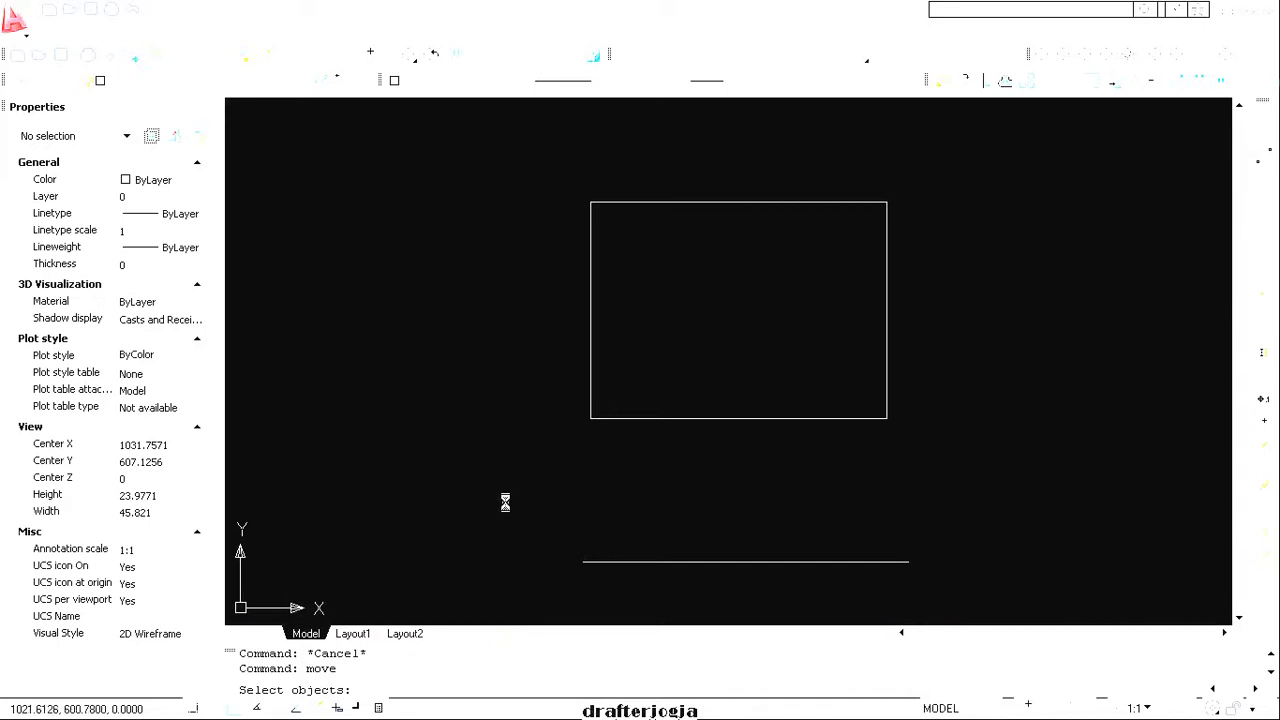
click(934, 469)
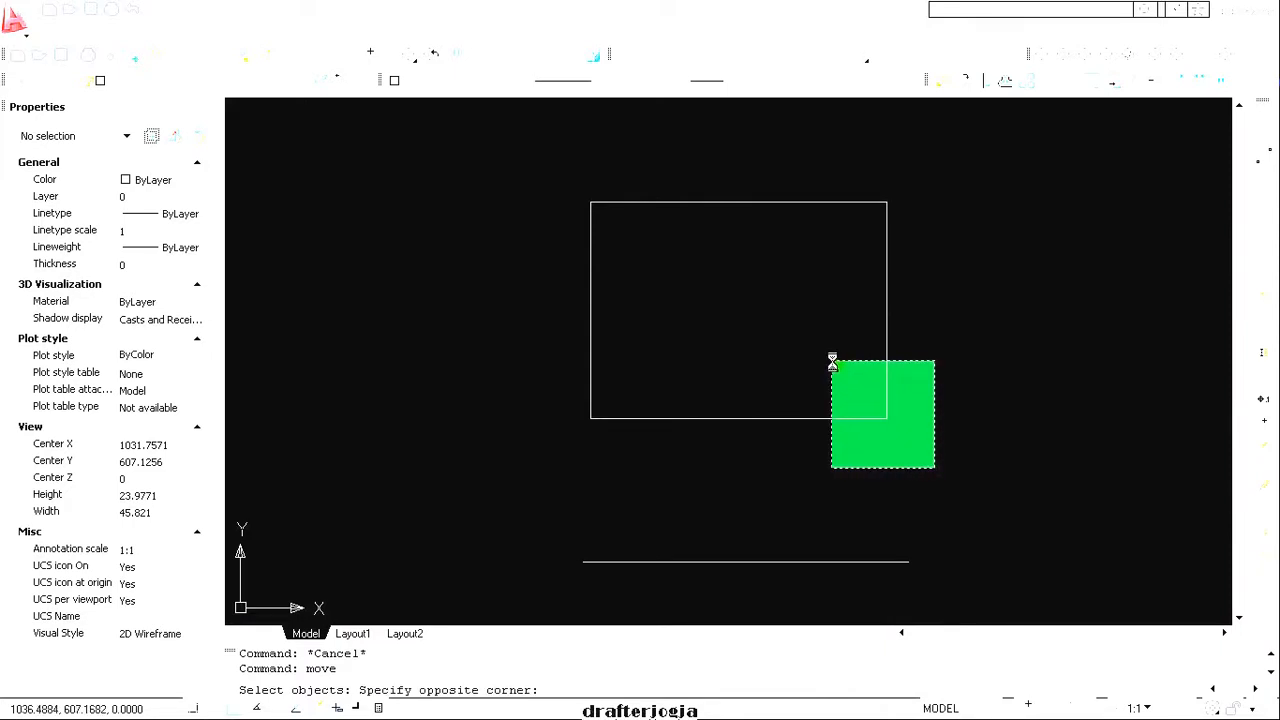
click(828, 352)
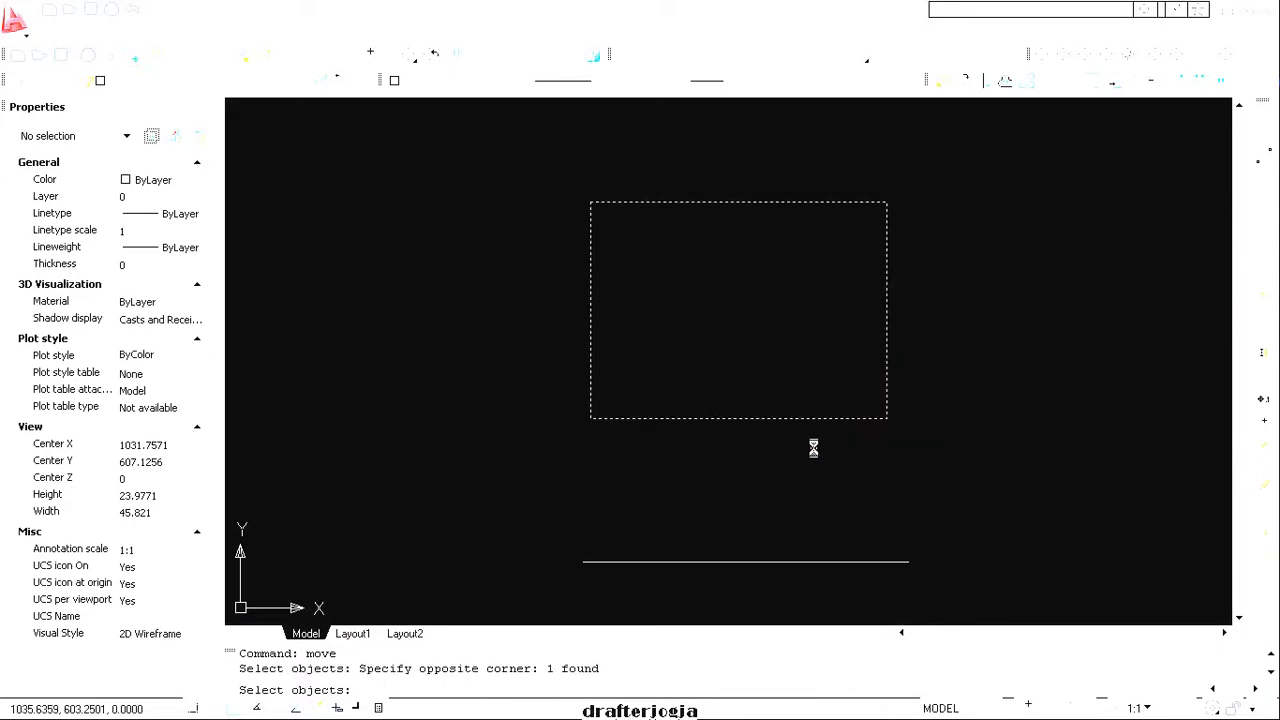
key(Return)
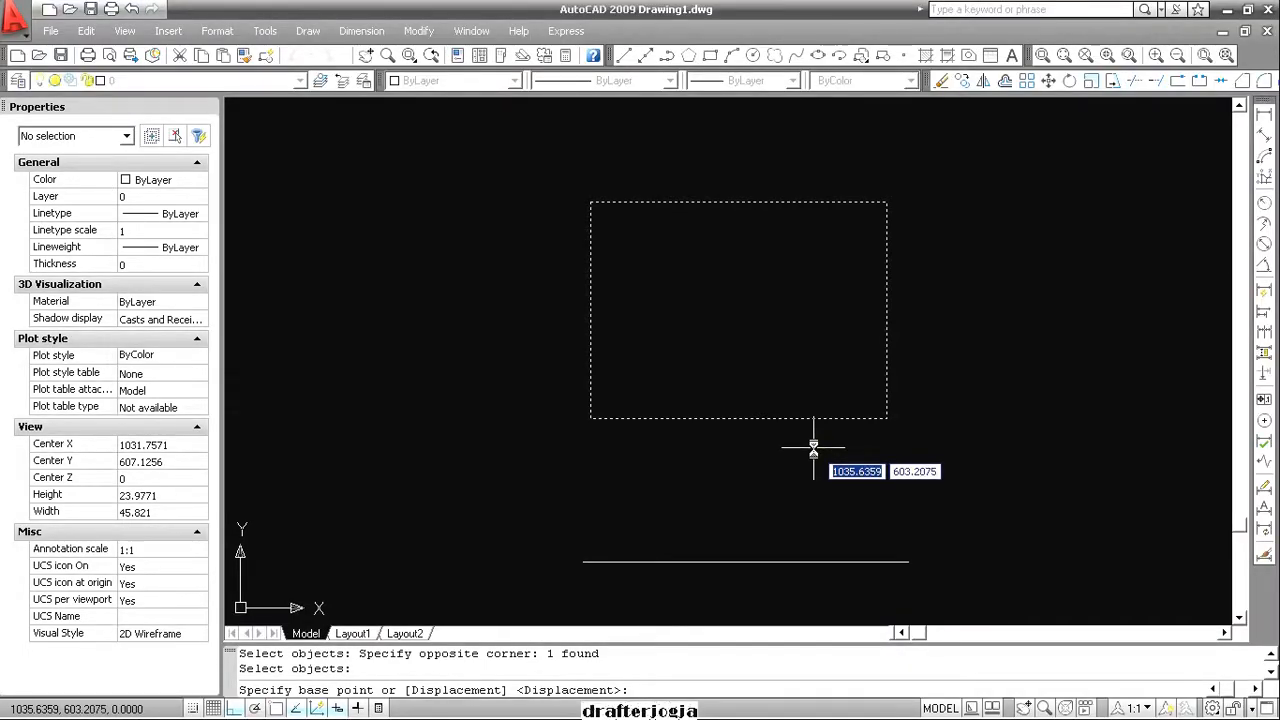
click(943, 496)
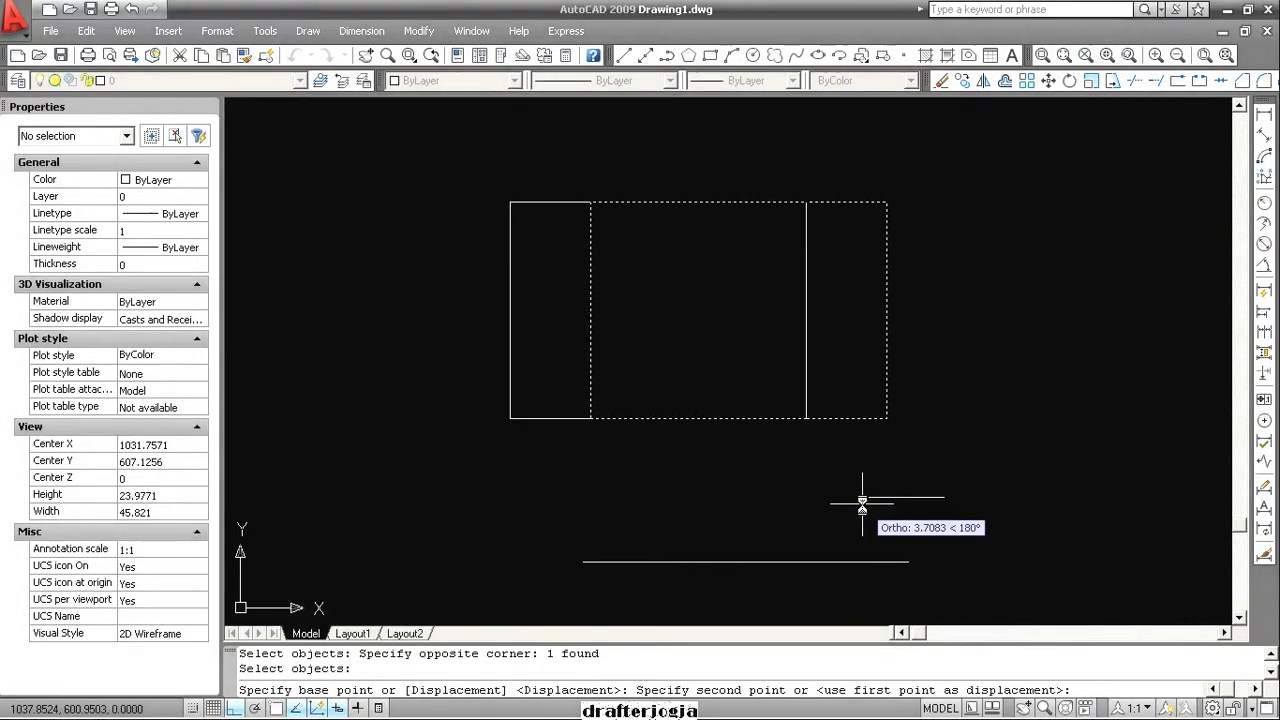
click(795, 508)
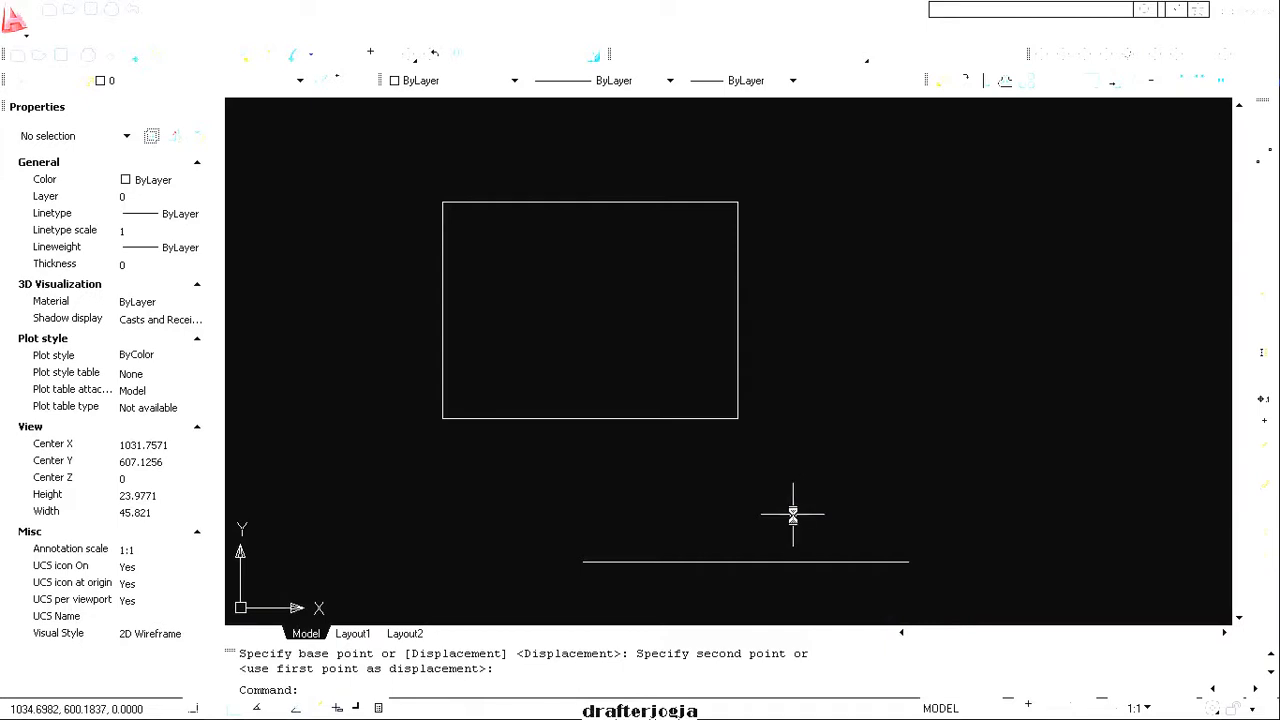
Move the rectangle exactly 20 units horizontally to the right
text(m)
key(Return)
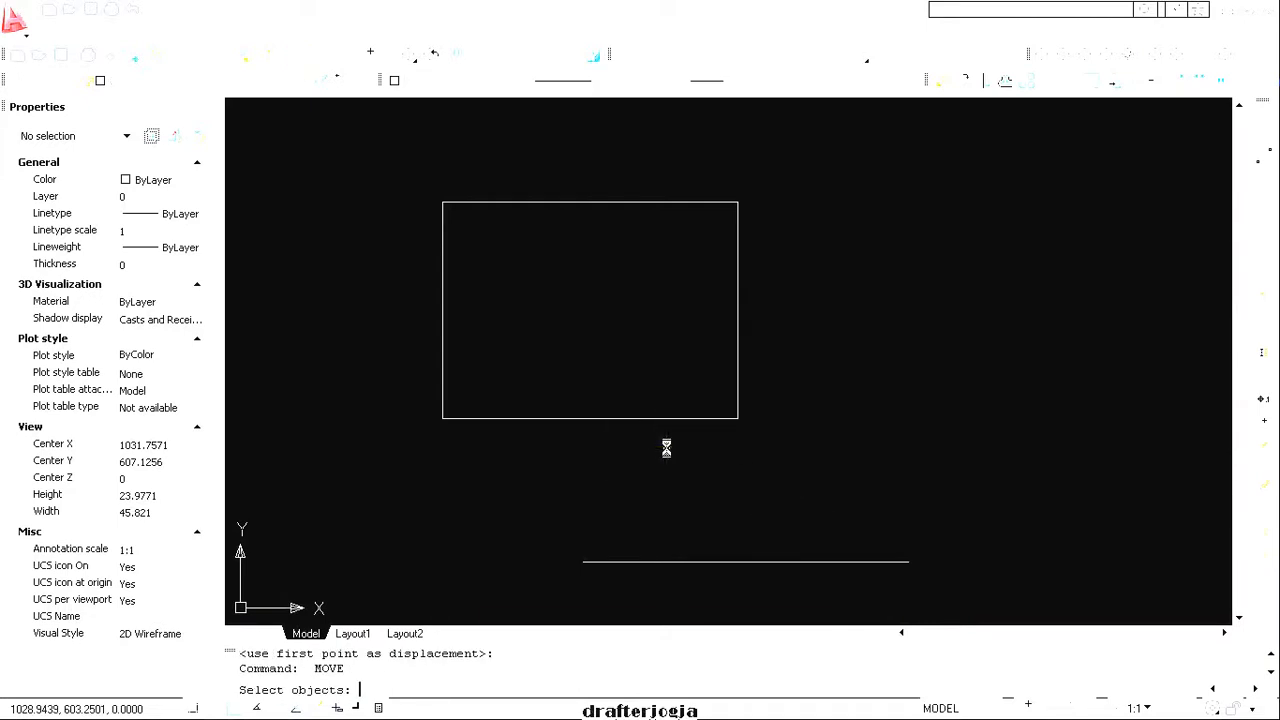
click(728, 469)
click(646, 349)
key(Return)
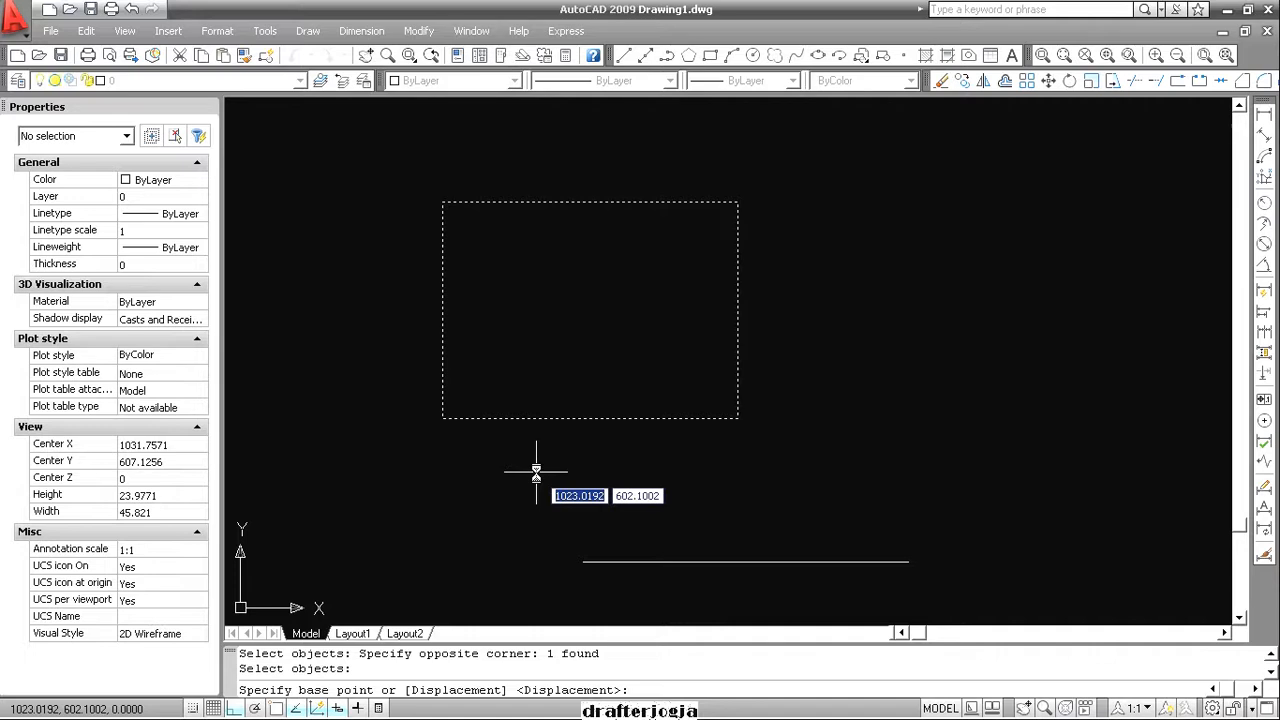
click(426, 488)
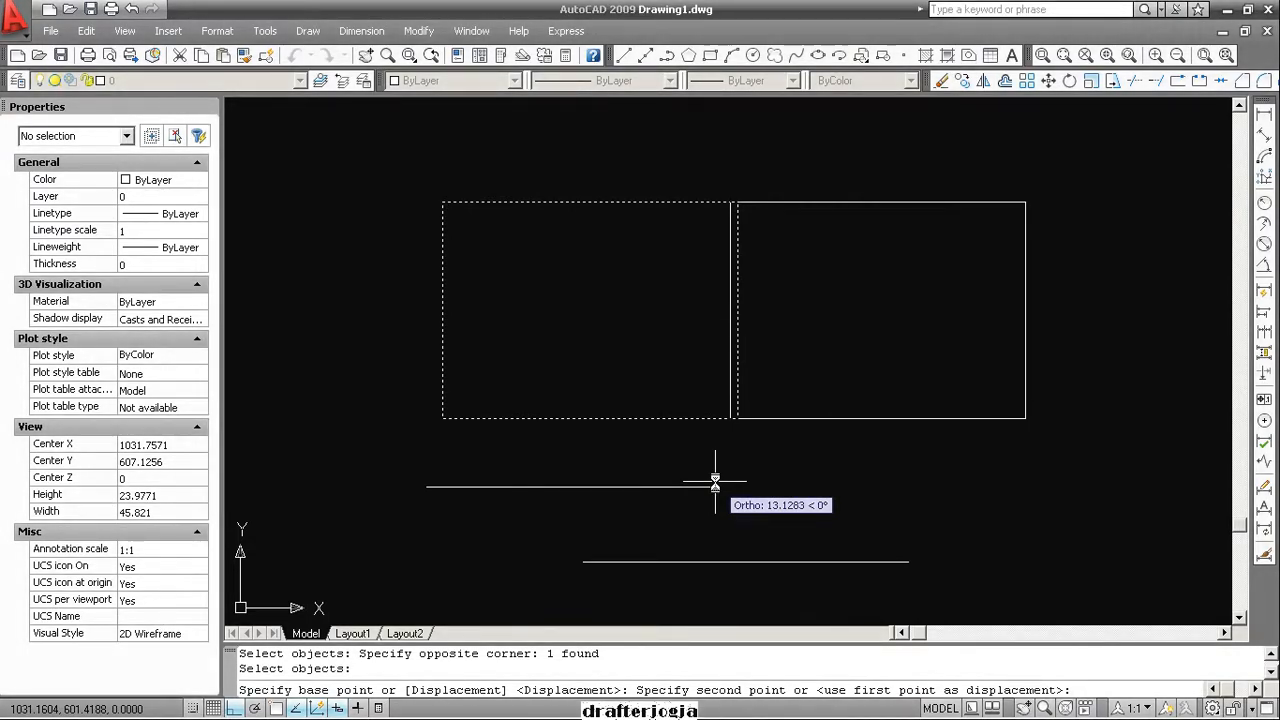
text(20)
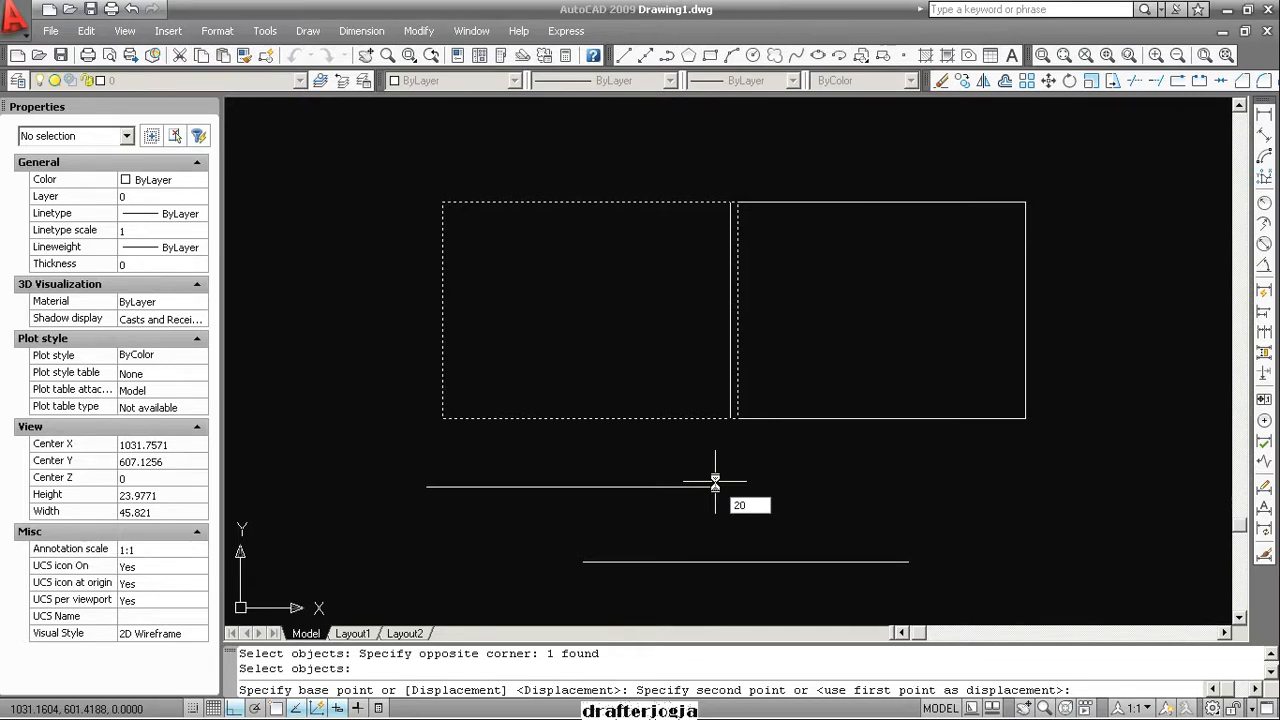
key(Return)
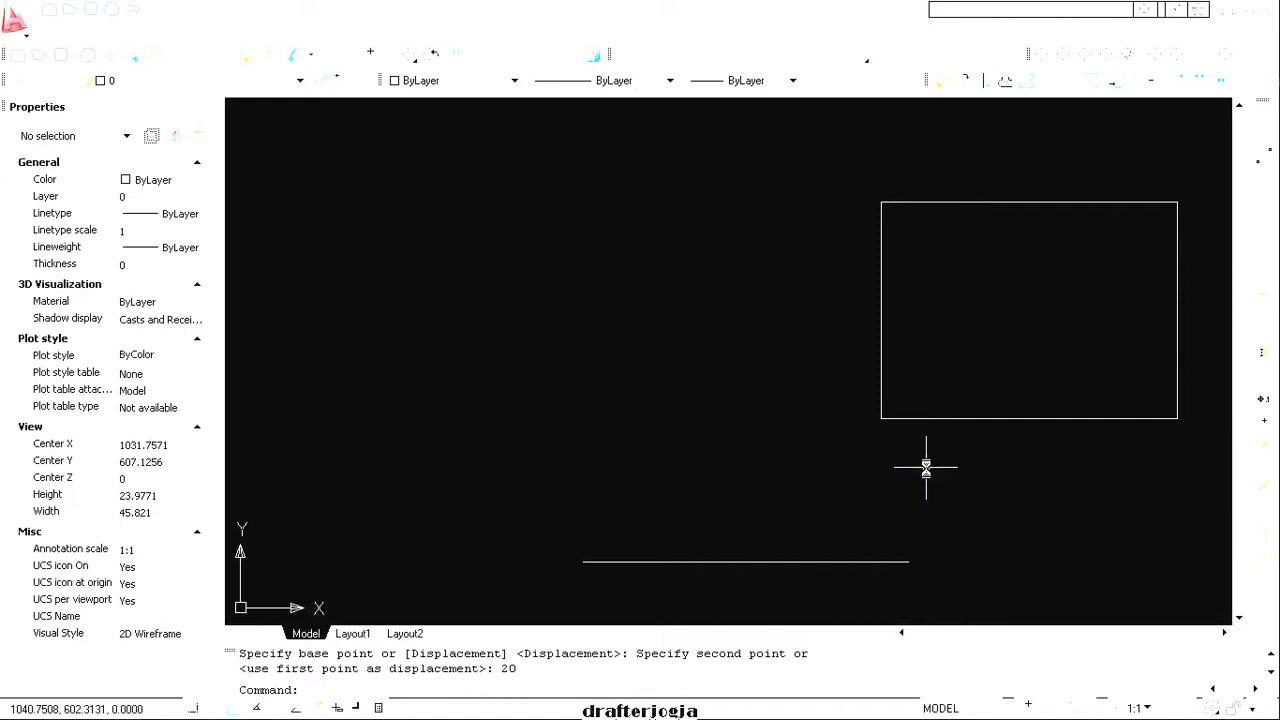
Copy the rectangle about 20.4 units horizontally to the left, making a single copy
text(copy)
key(Return)
click(1063, 467)
click(952, 375)
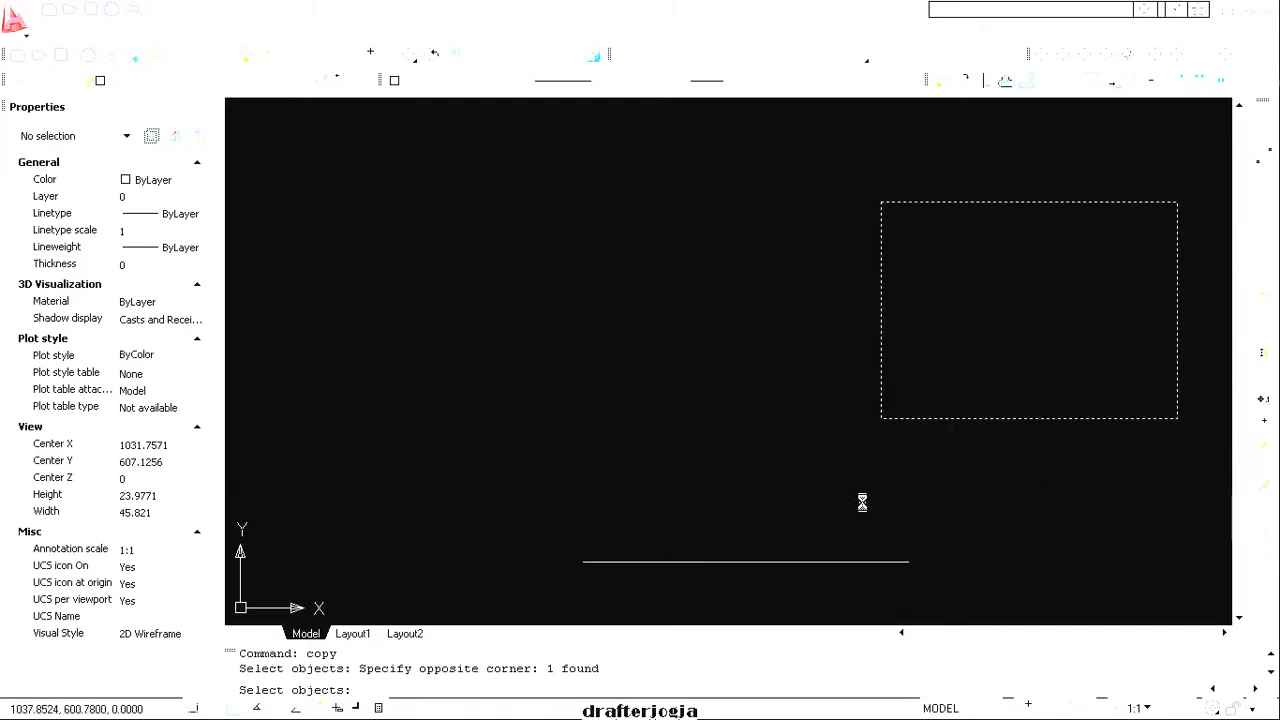
key(Return)
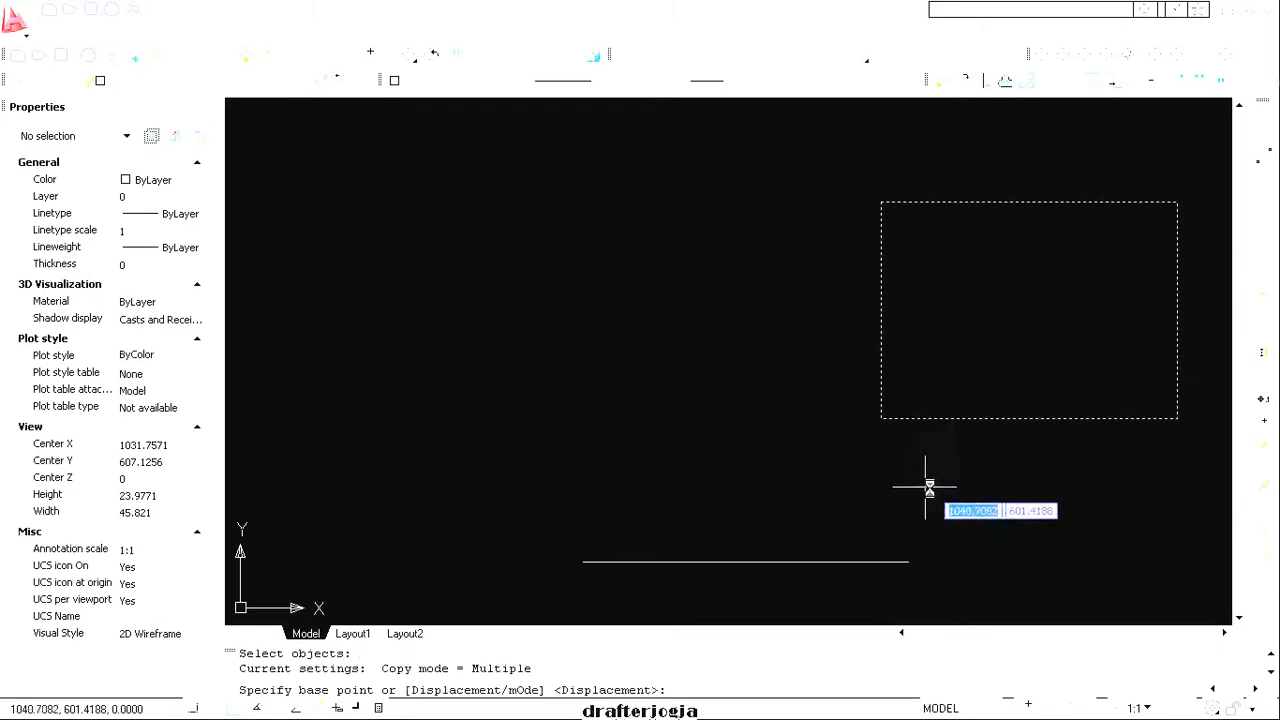
click(1027, 497)
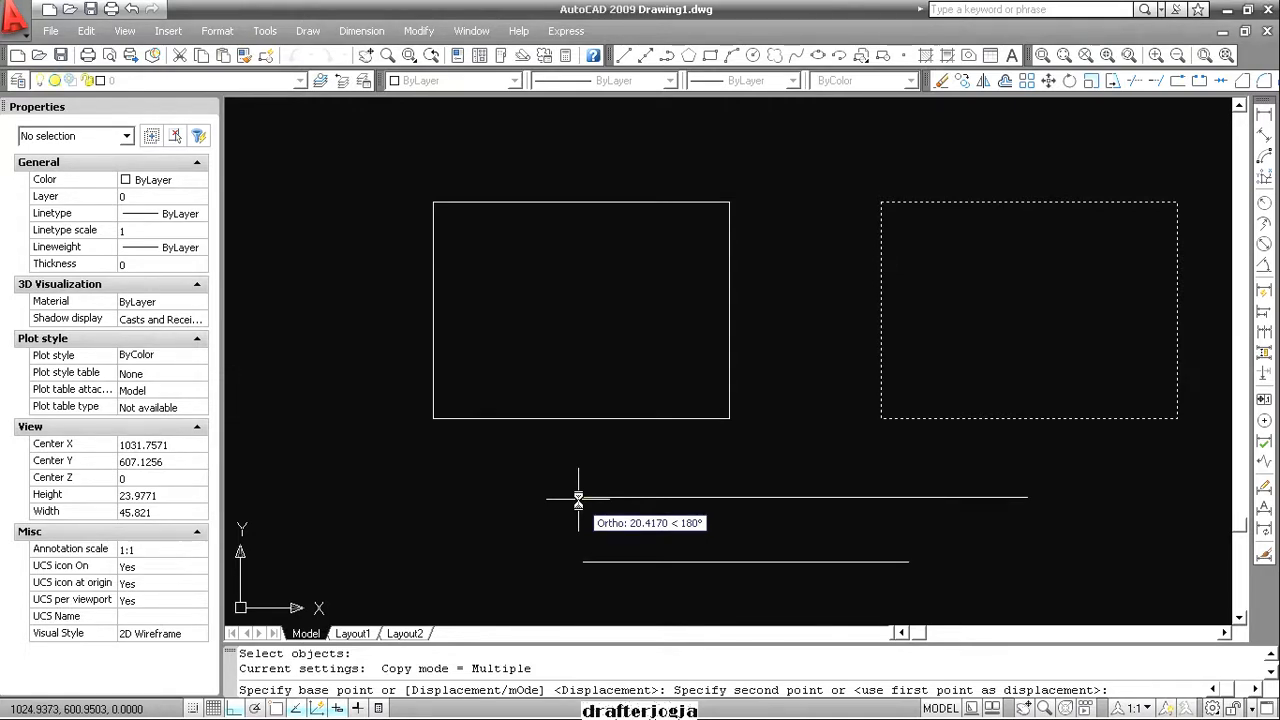
click(578, 497)
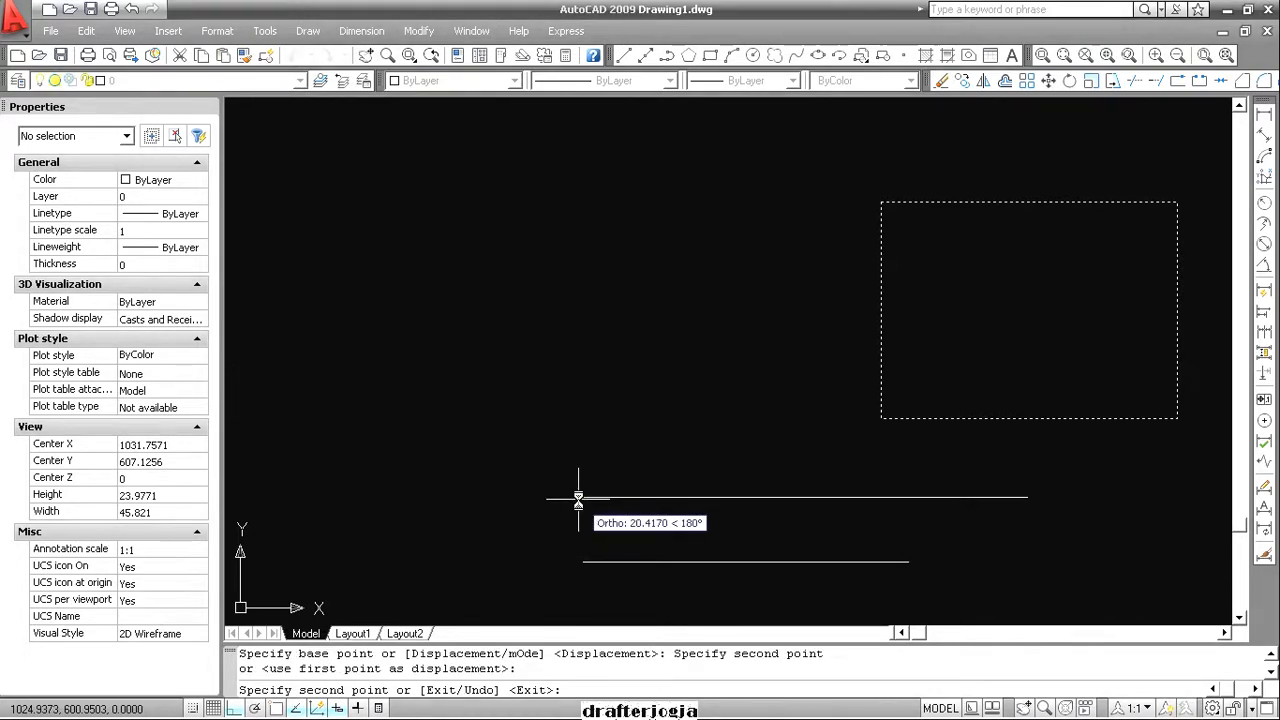
key(Return)
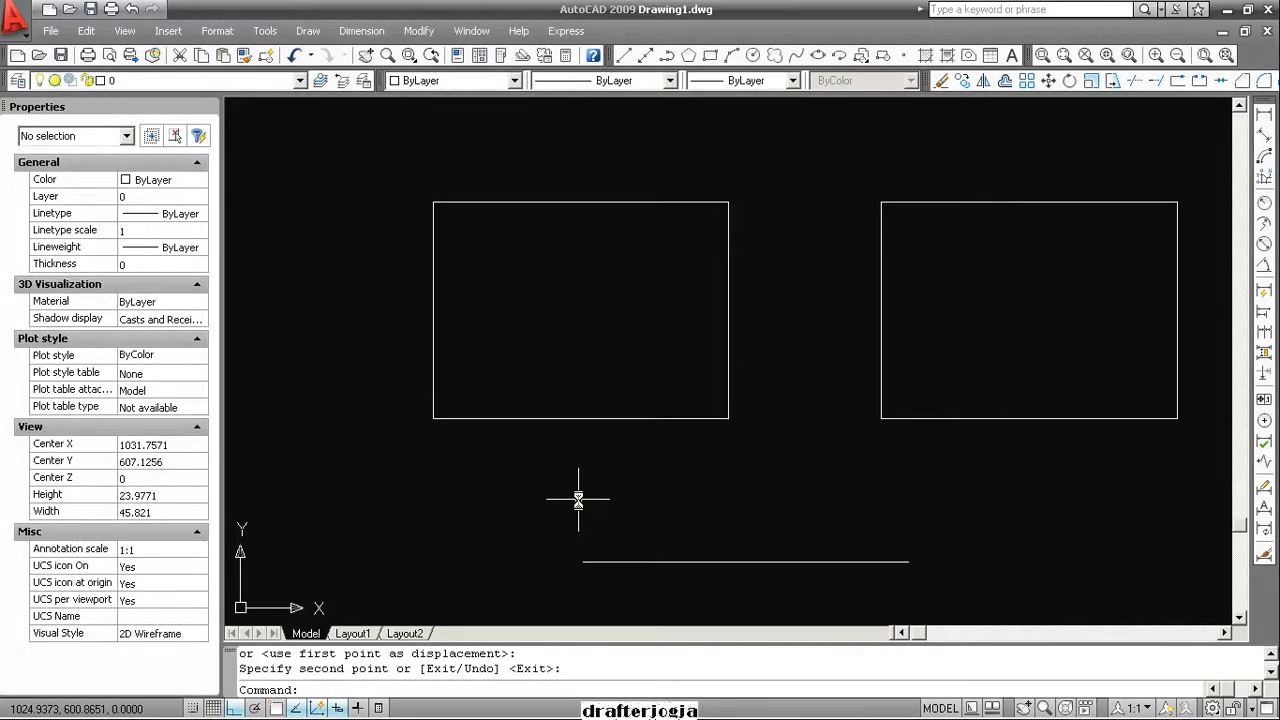
Select the right-hand rectangle with a crossing window and copy it to the clipboard
middle_drag(757, 500, 675, 505)
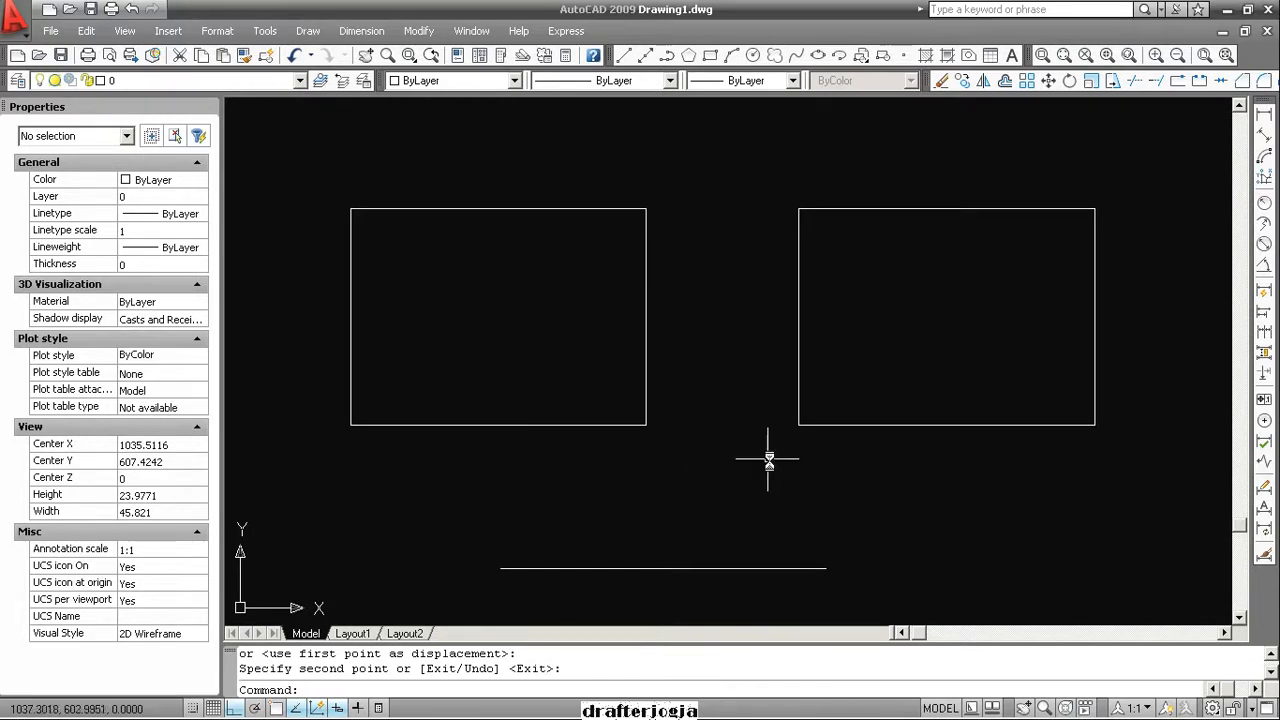
click(993, 466)
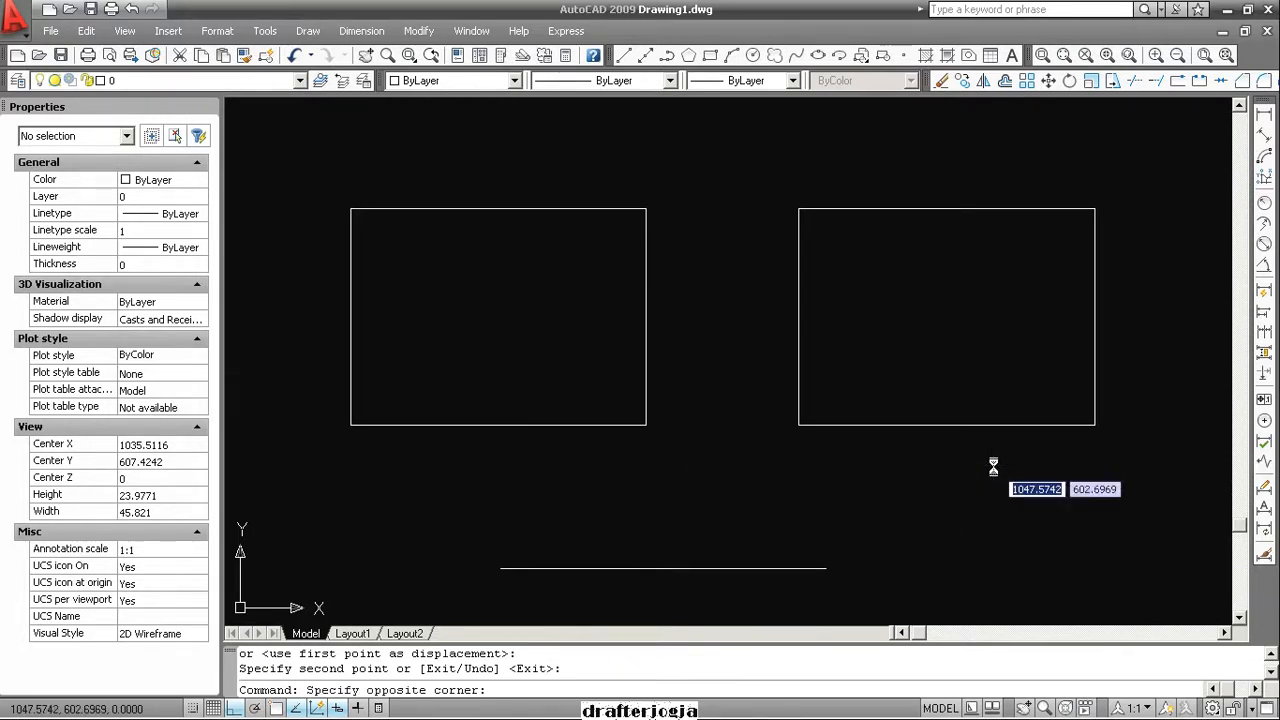
click(886, 365)
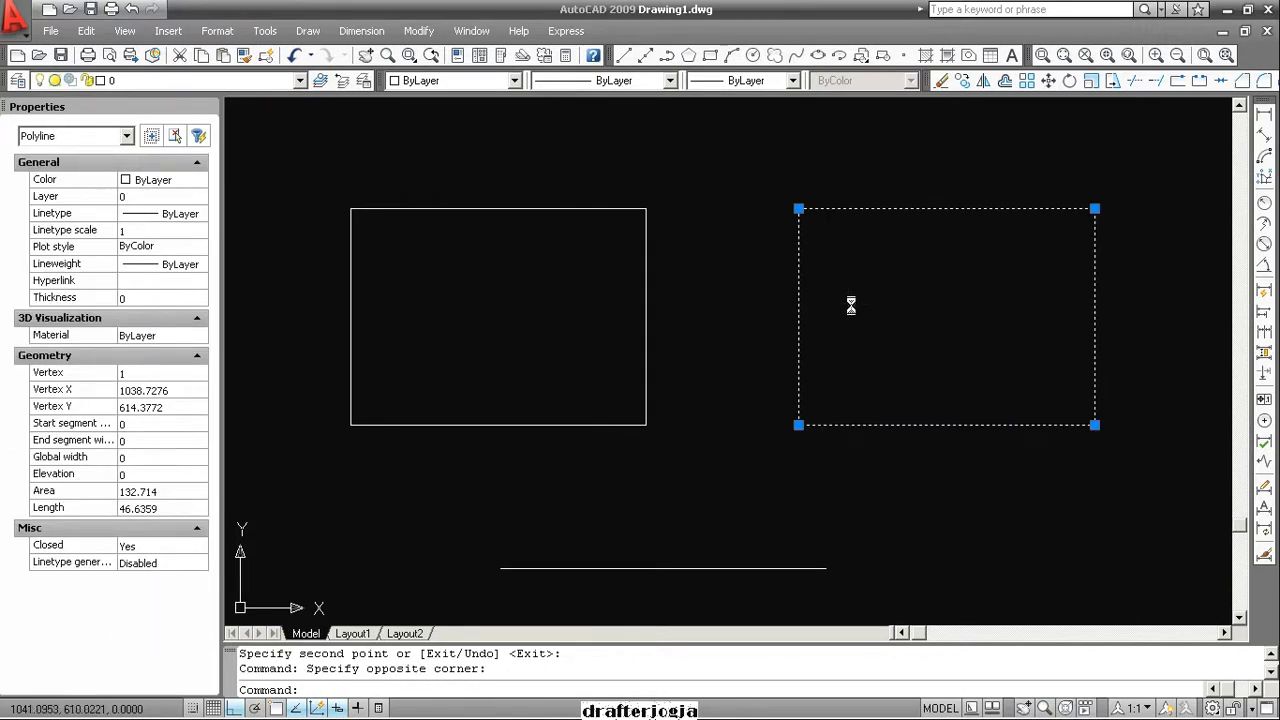
right_click(850, 305)
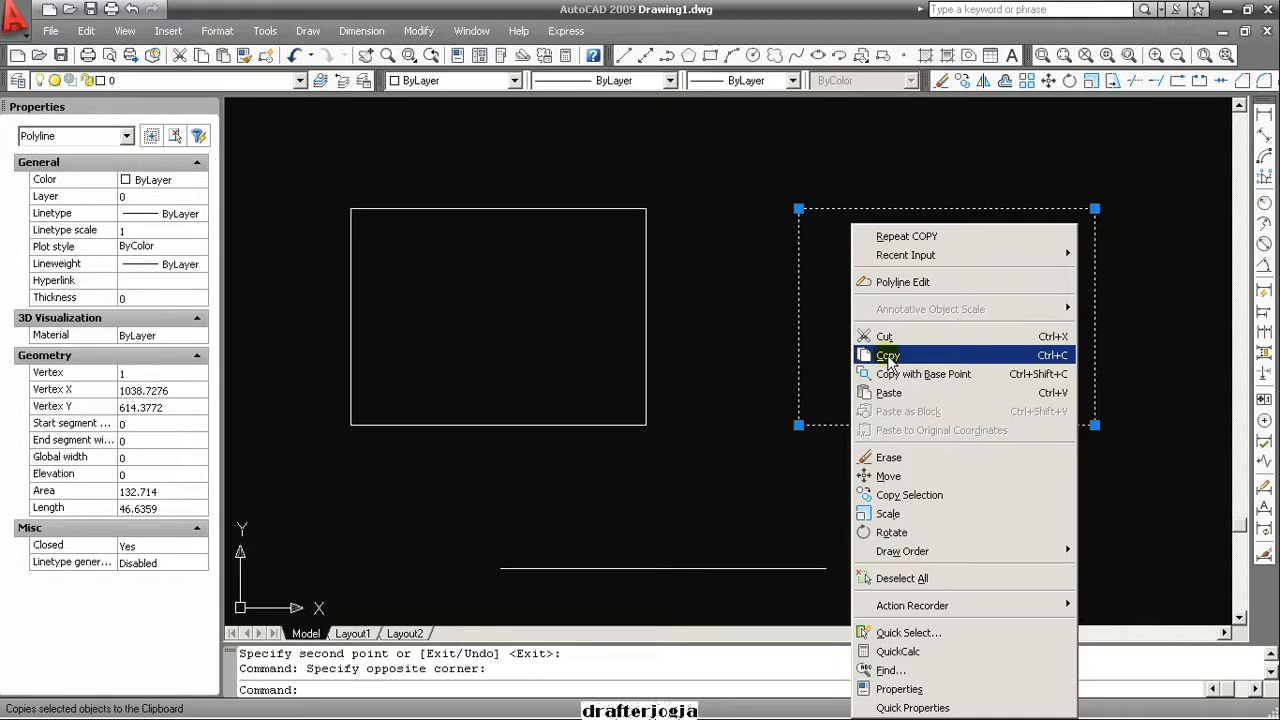
click(887, 355)
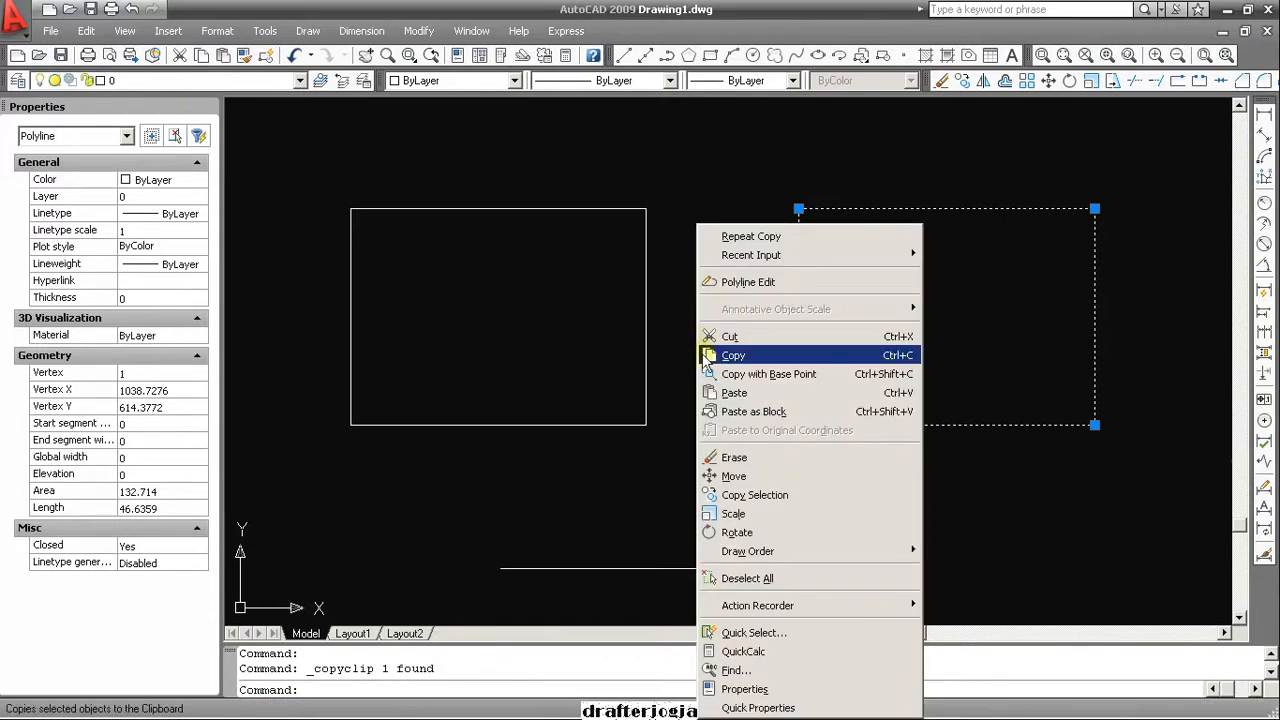
Paste the copied rectangle between the two existing rectangles so it overlaps both, just above the horizontal line
click(728, 393)
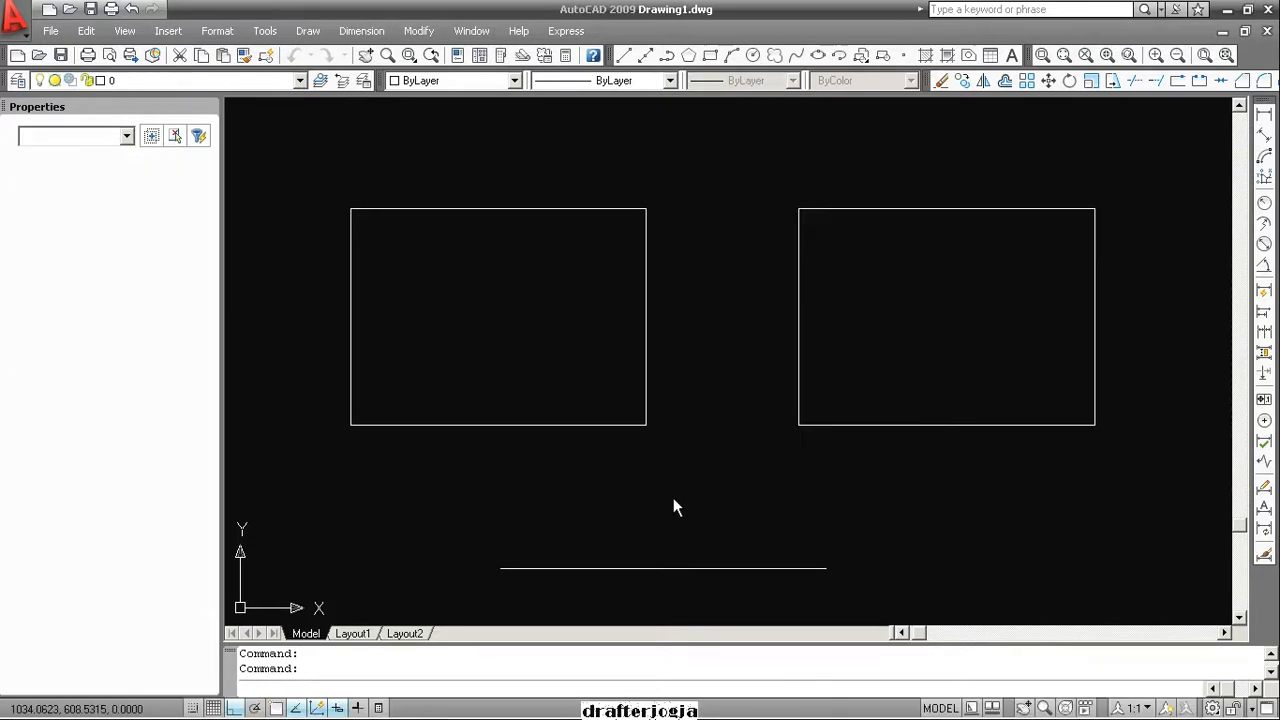
click(576, 510)
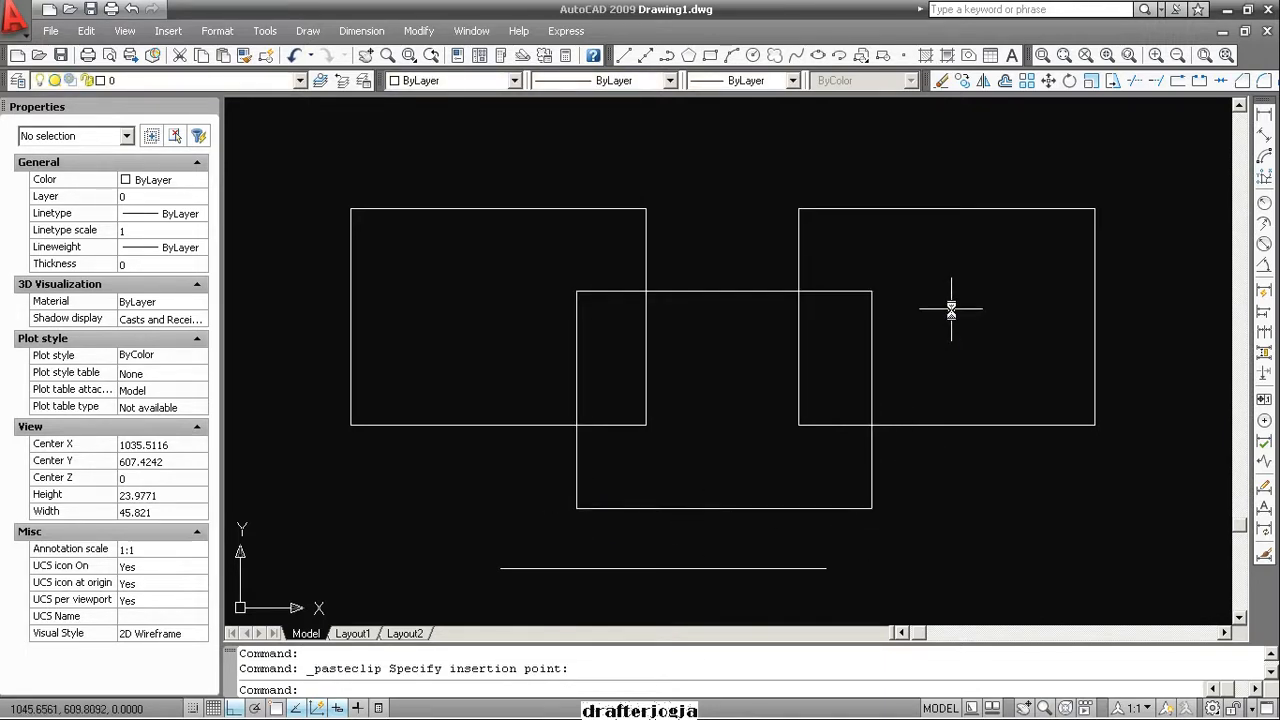
Select the right-hand rectangle with a crossing window and copy it with its lower-right corner as the base point
scroll(943, 311, down, 1)
middle_drag(943, 311, 835, 375)
scroll(835, 367, down, 2)
scroll(835, 358, up, 1)
scroll(835, 358, up, 1)
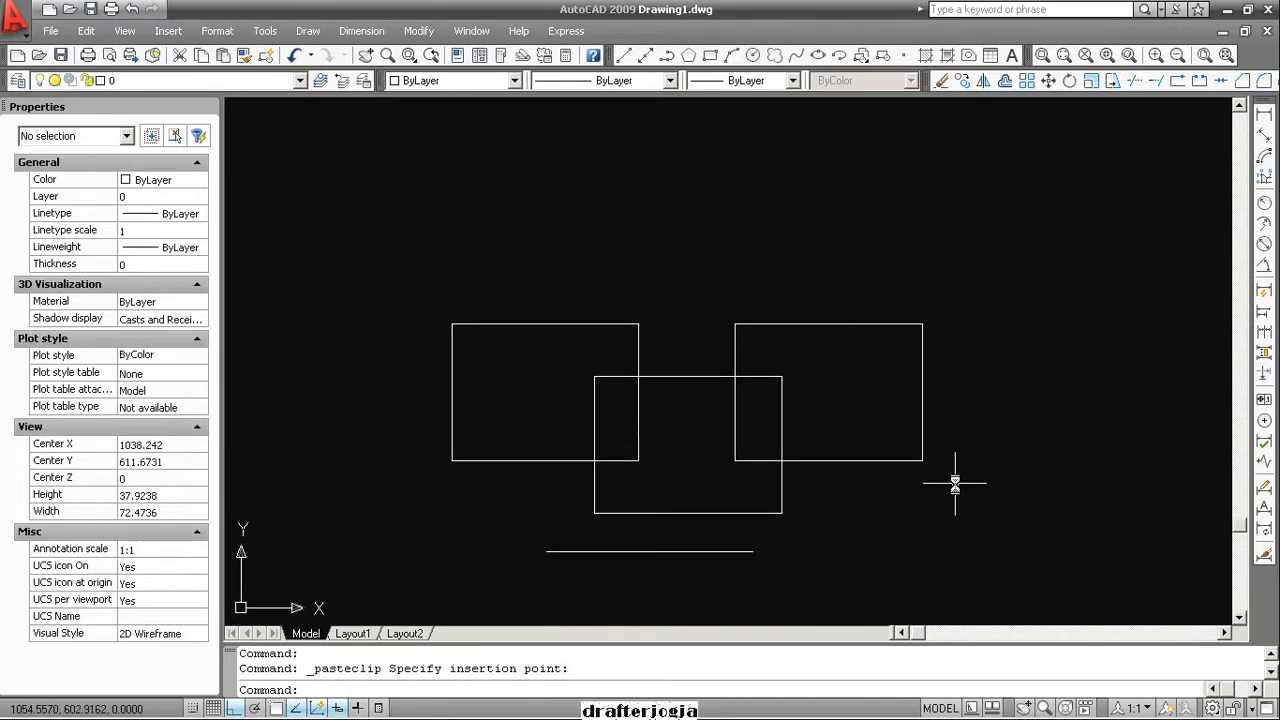
click(955, 484)
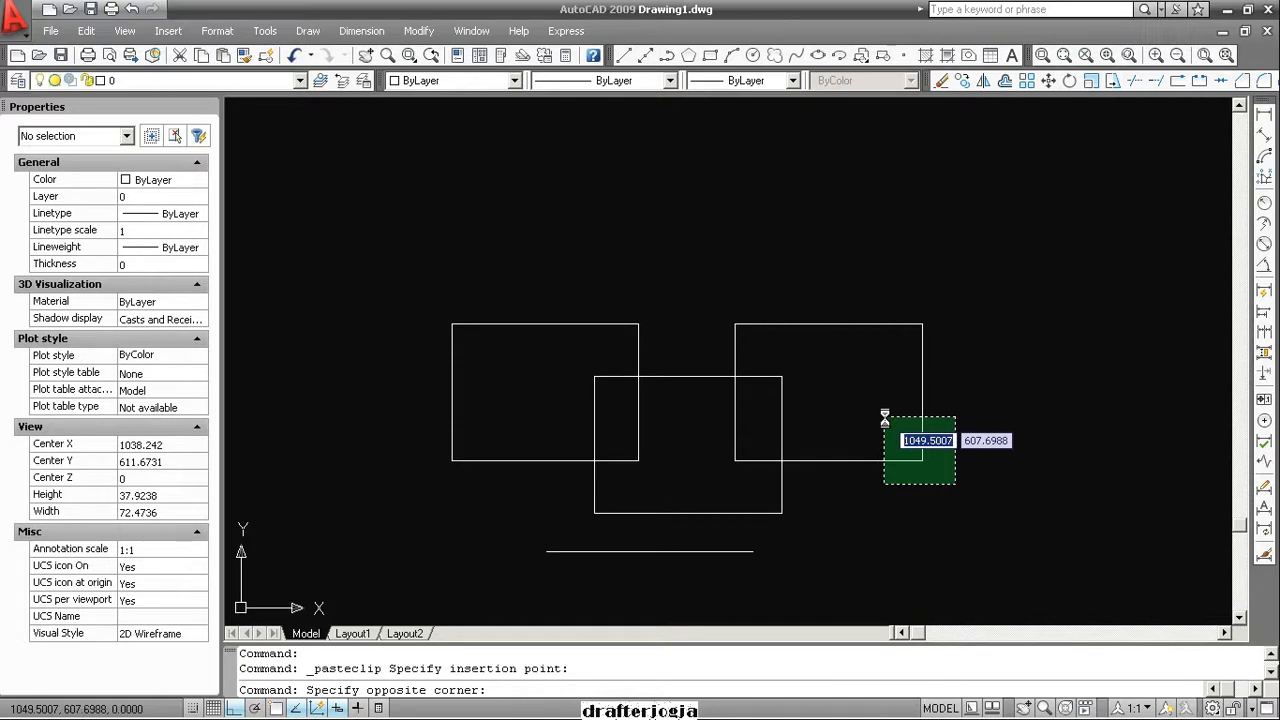
click(885, 417)
right_click(837, 377)
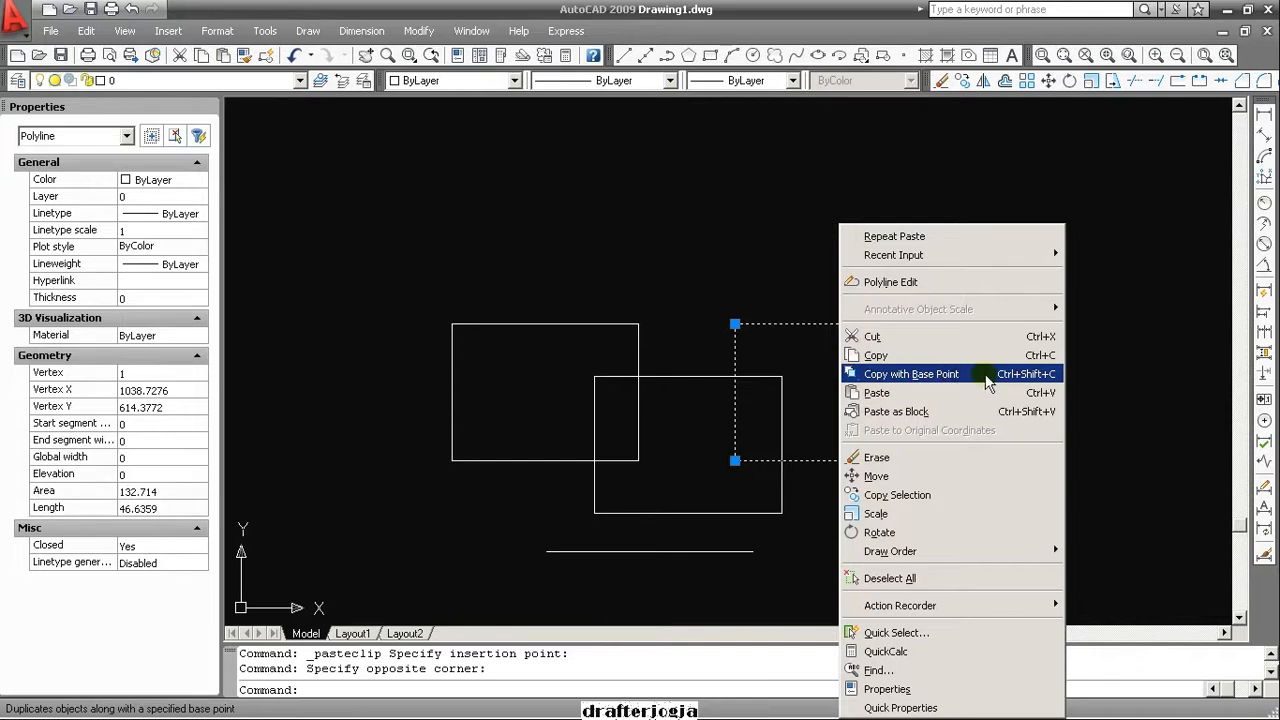
click(987, 384)
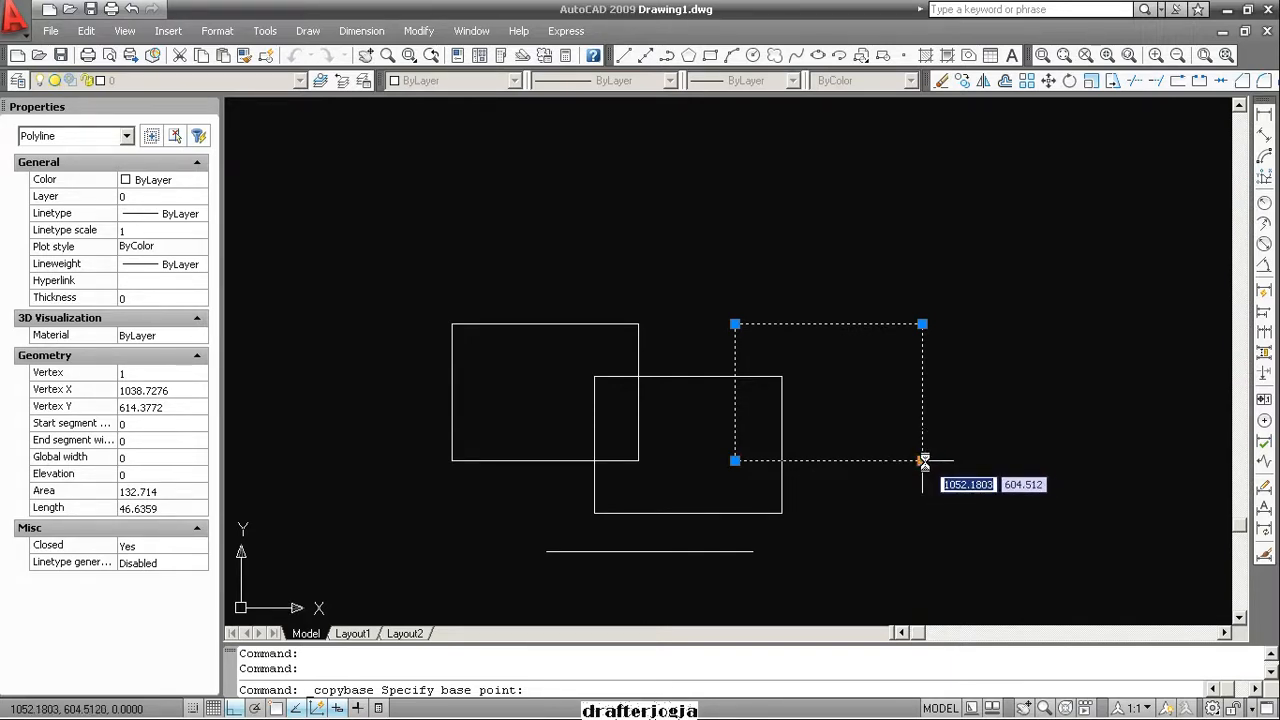
scroll(926, 462, up, 1)
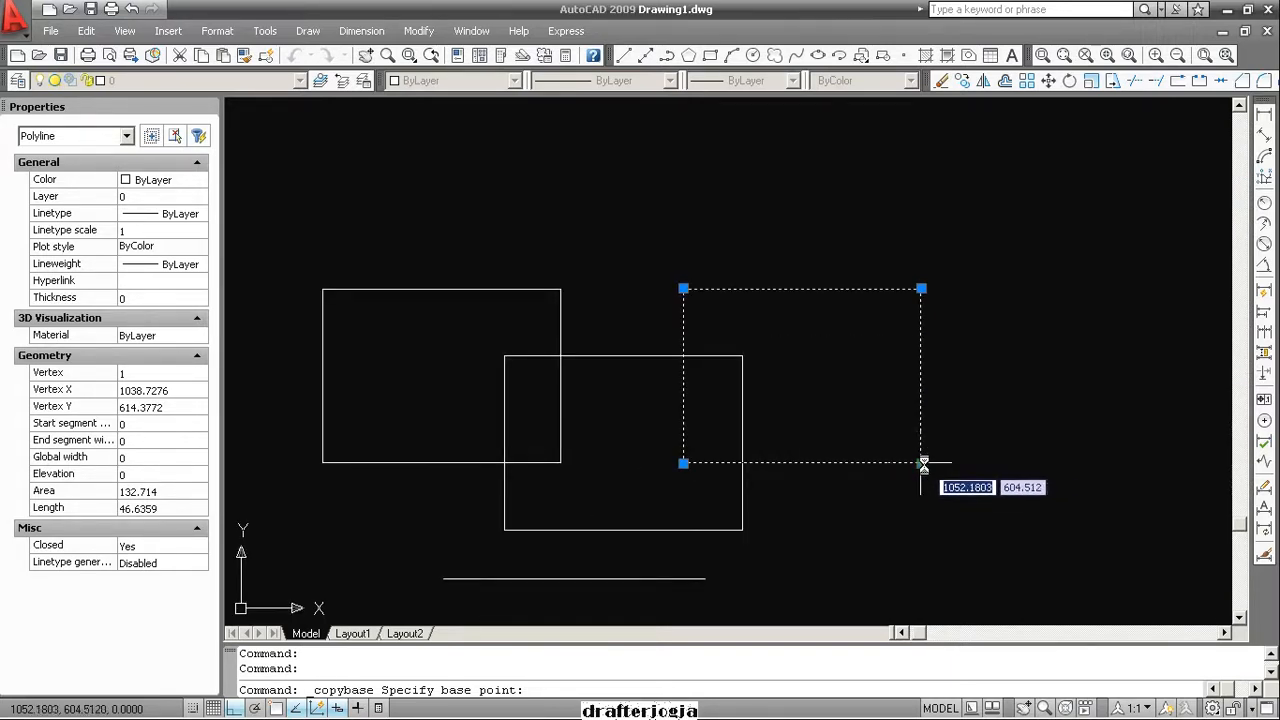
click(922, 463)
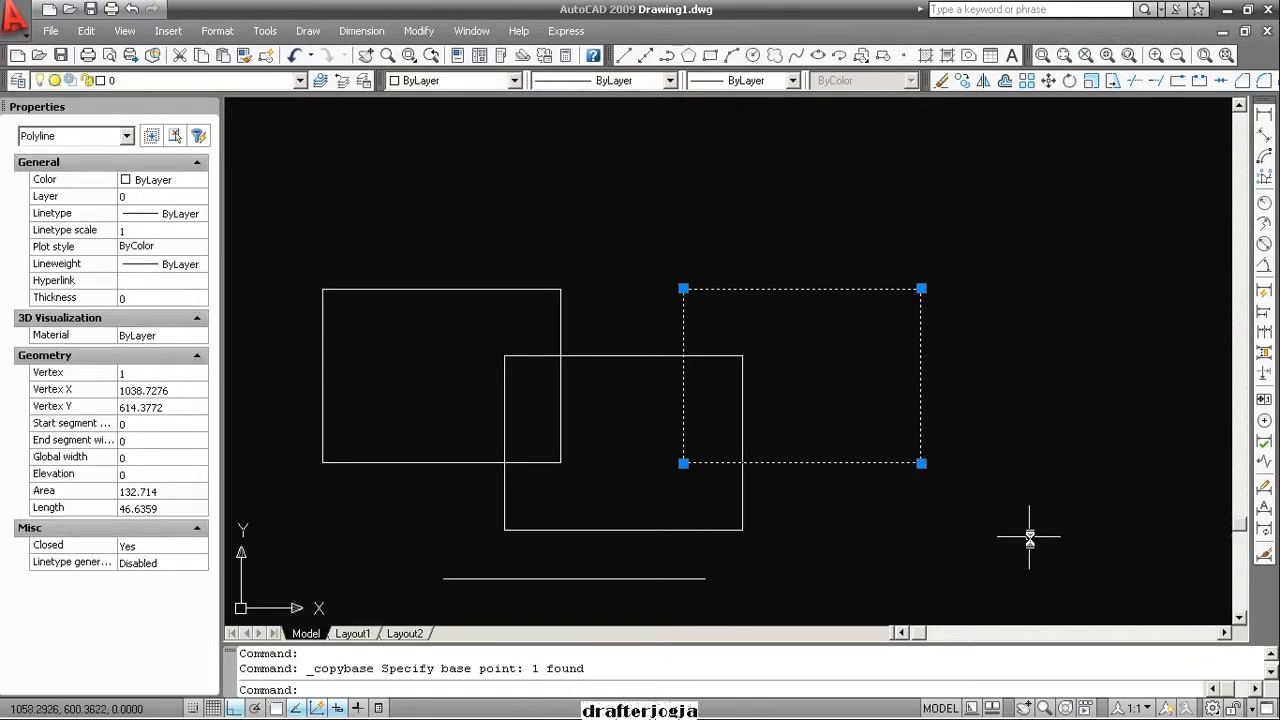
Paste the rectangle by its lower-right corner at a free point above and to the right of the right-hand rectangle
right_click(632, 235)
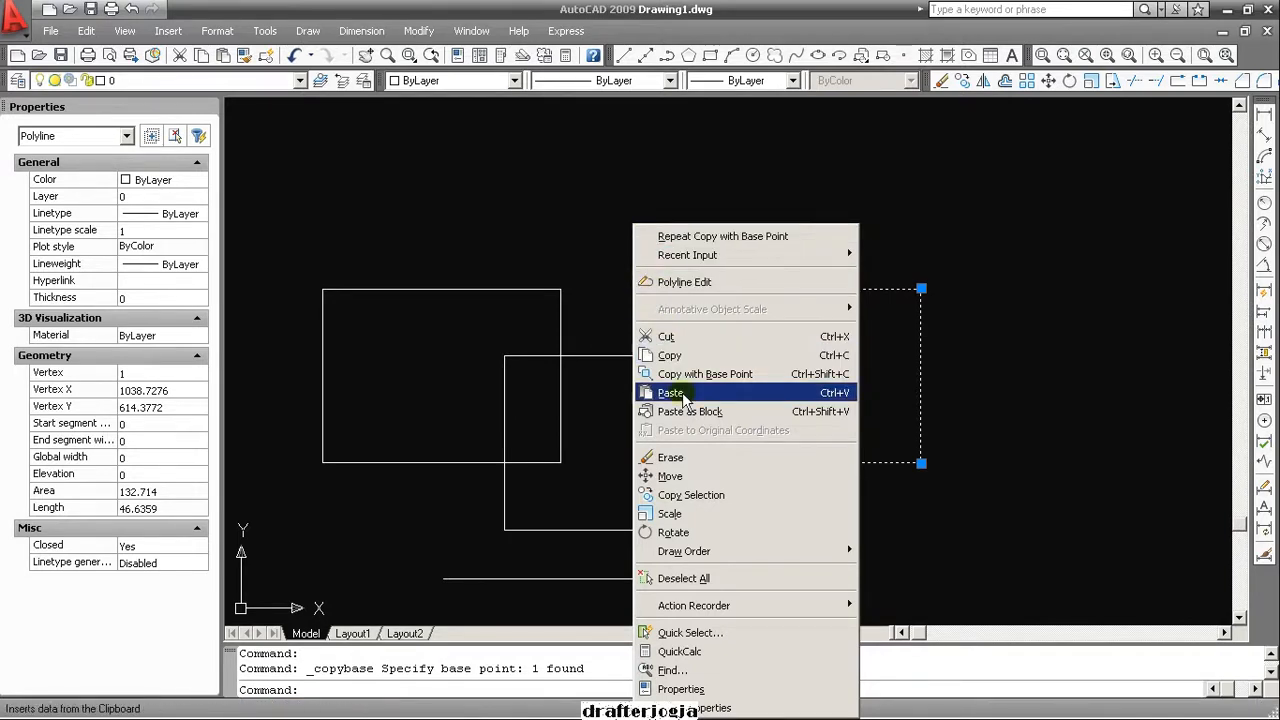
click(683, 397)
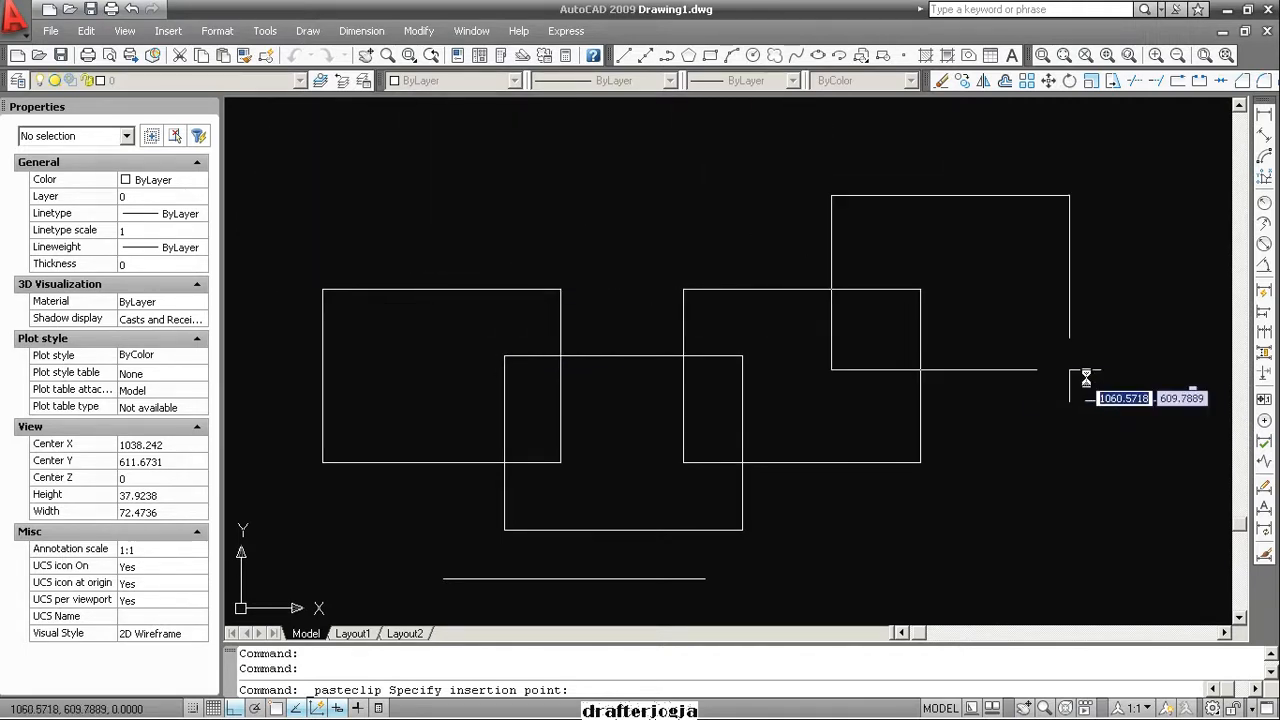
click(1057, 283)
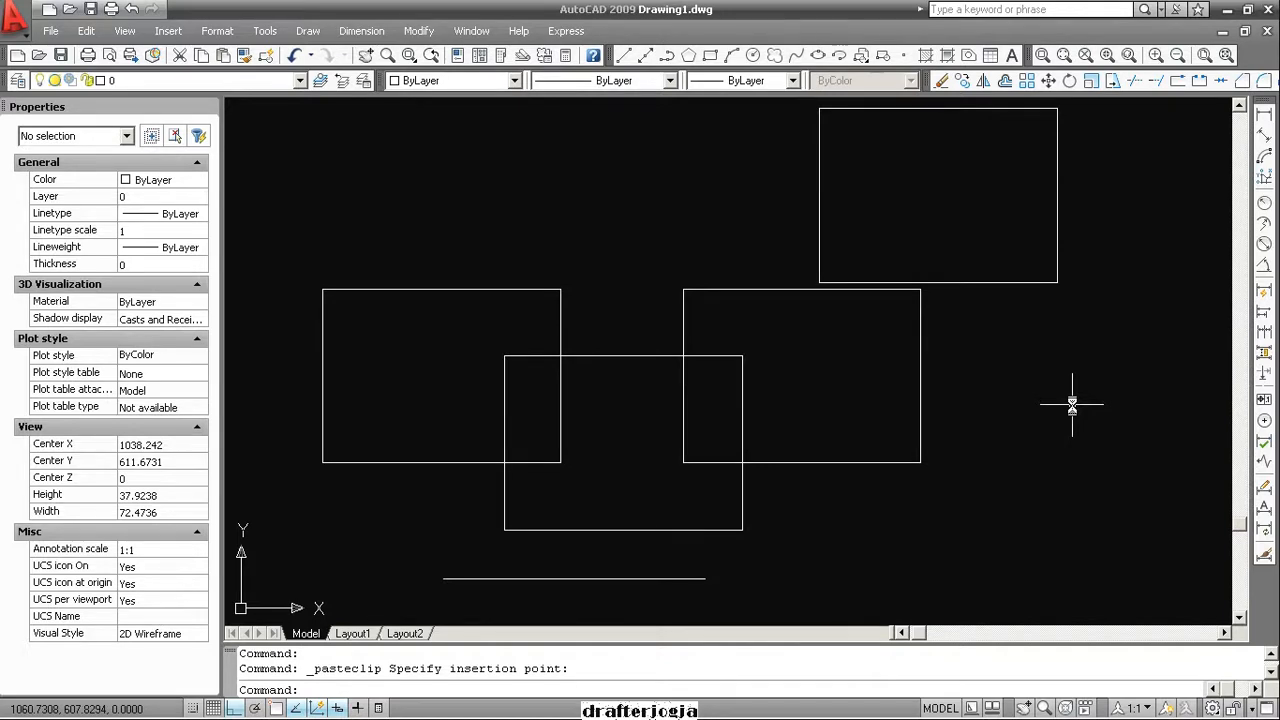